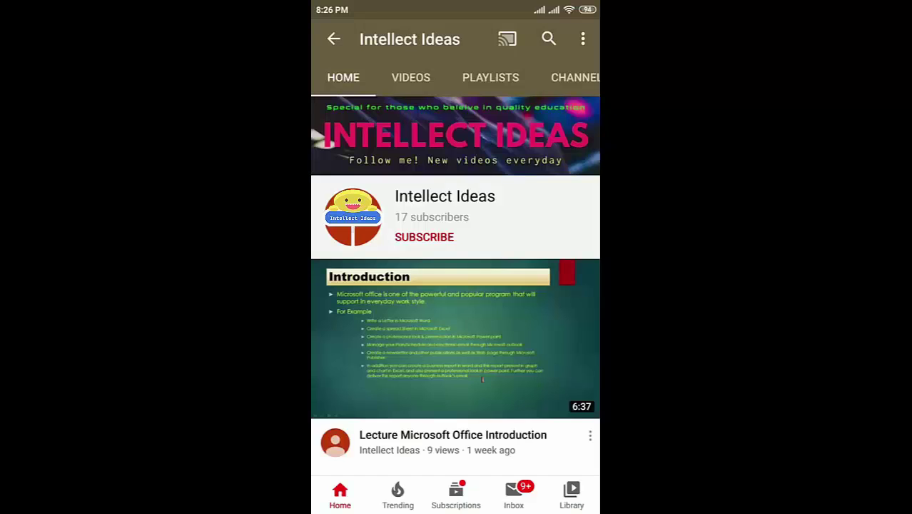
Subscribe to the Intellect Ideas channel and set its notification bell to All
click(424, 237)
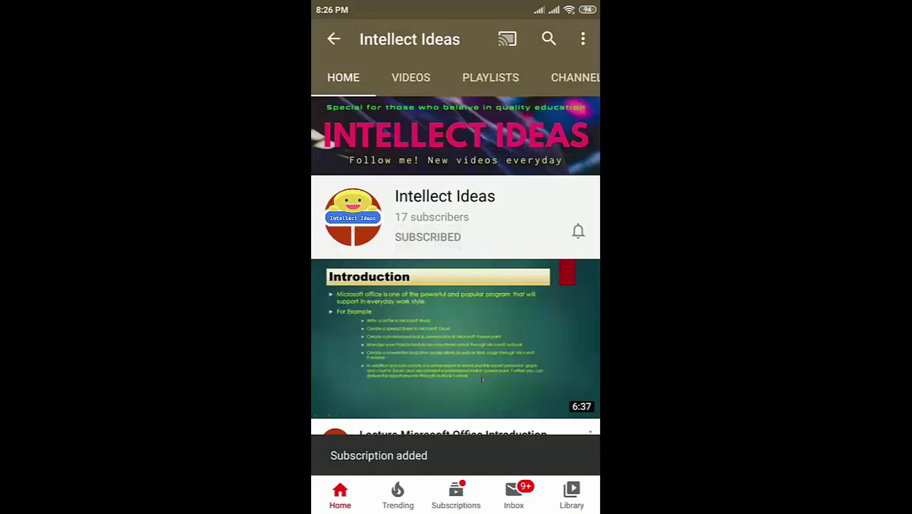
click(577, 231)
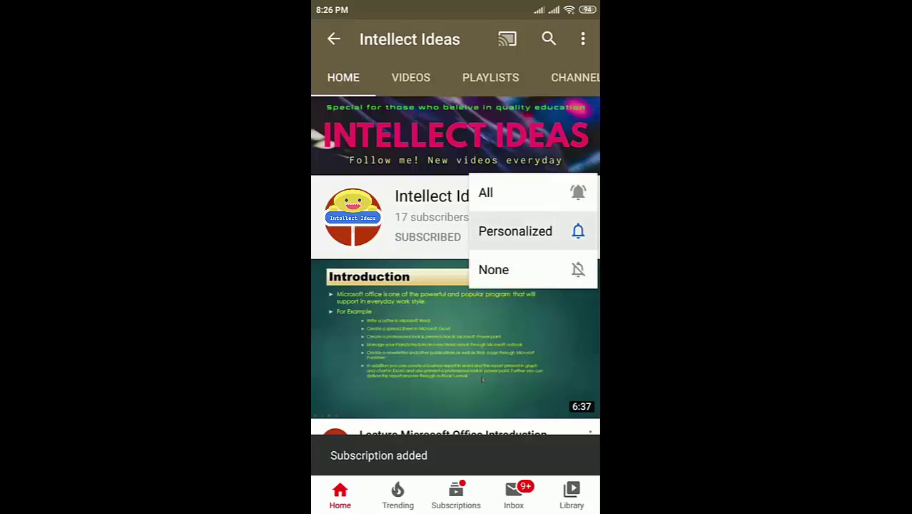
click(514, 193)
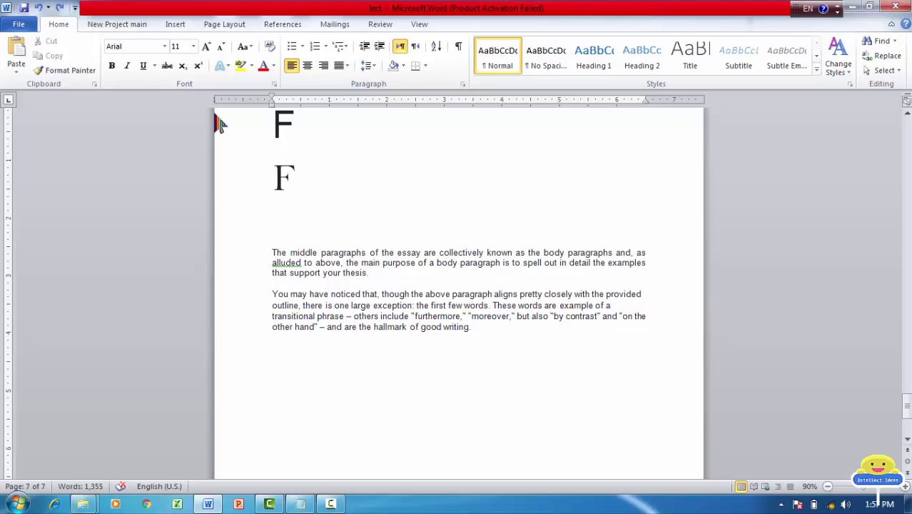
In Word, select the whole first body paragraph and check the font list without changing anything
click(60, 24)
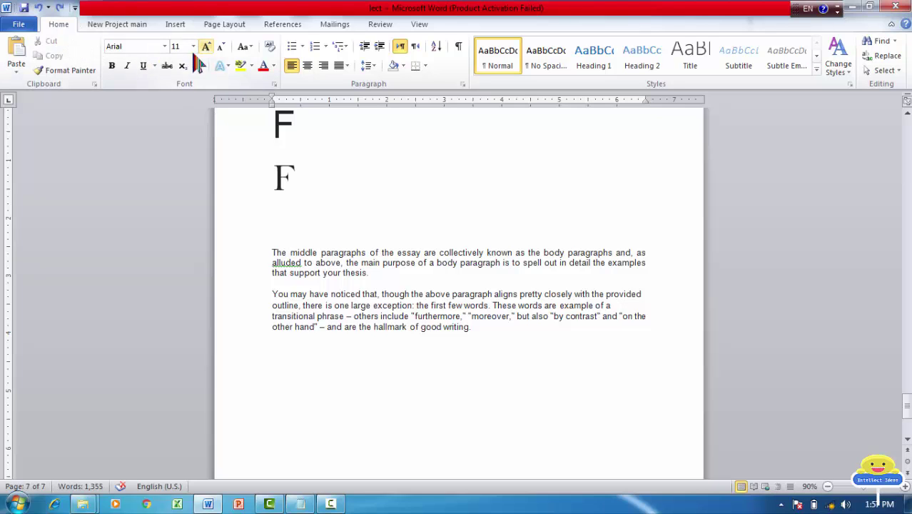
click(163, 47)
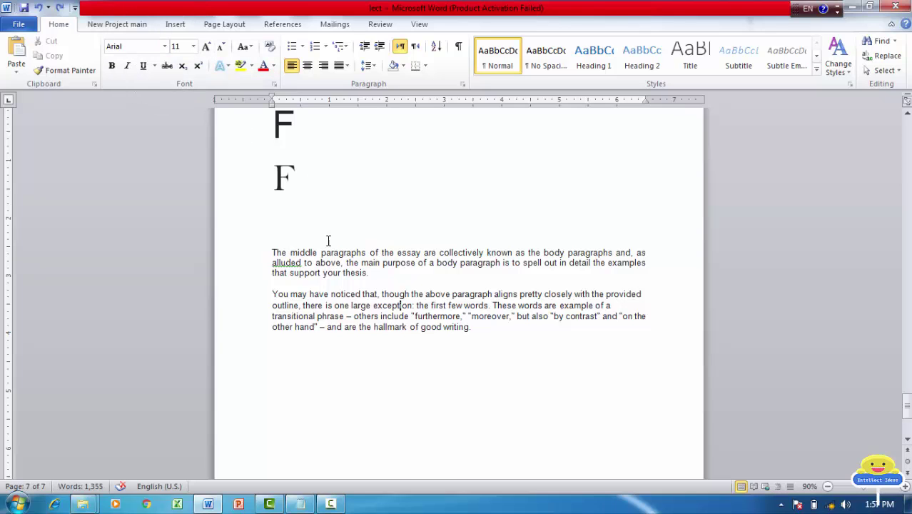
triple_click(297, 264)
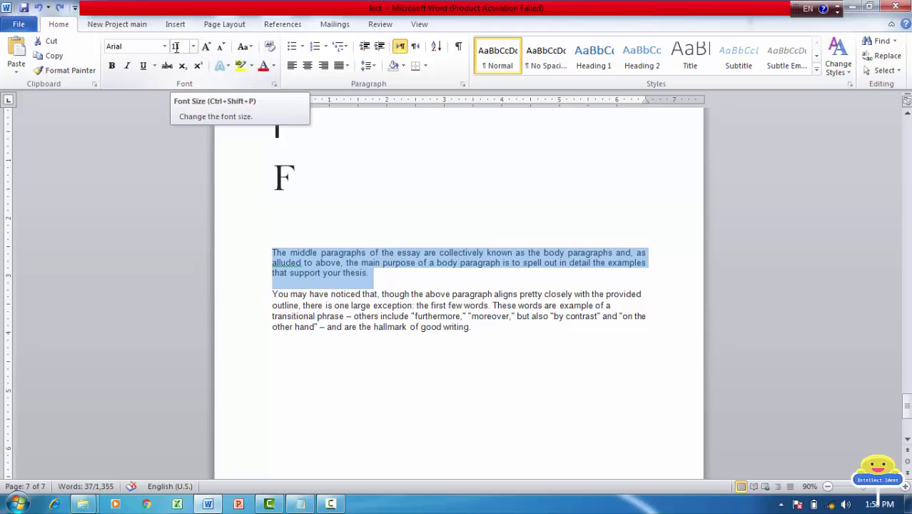
click(165, 48)
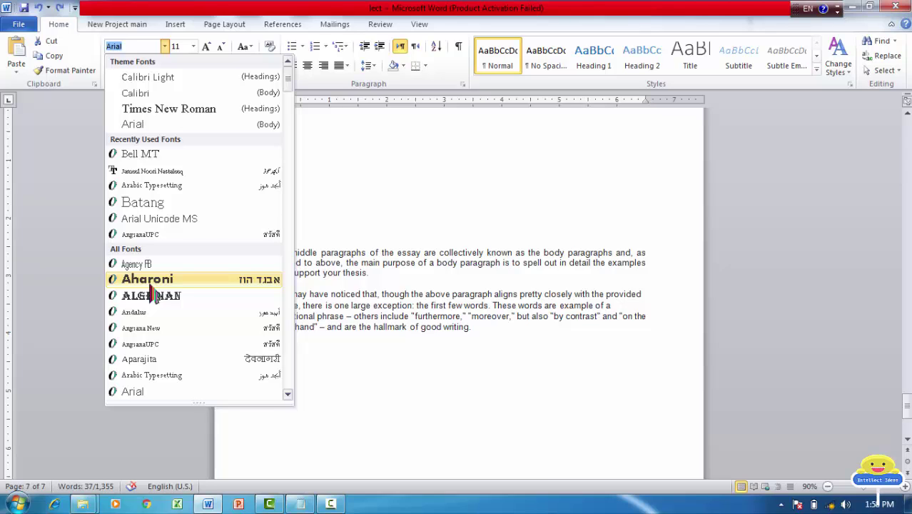
click(366, 215)
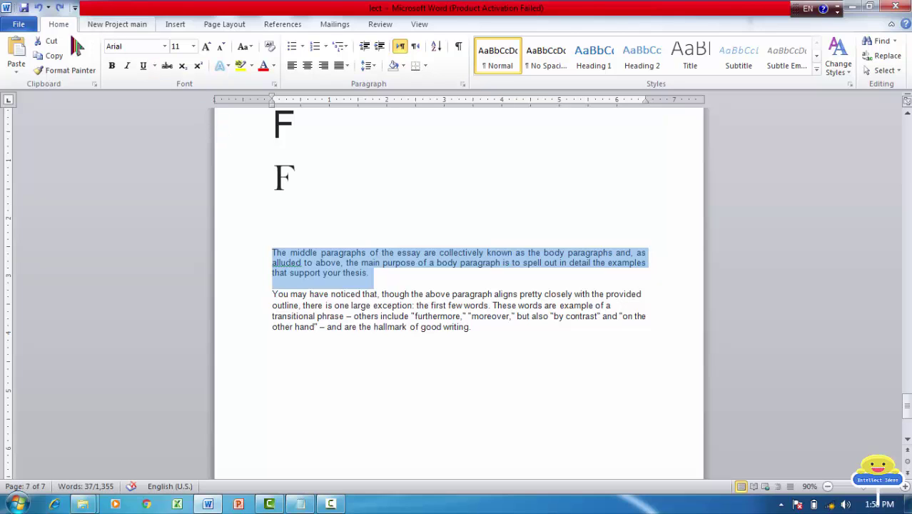
Uncheck Enable Live Preview in Word Options' General settings and confirm with OK
click(20, 27)
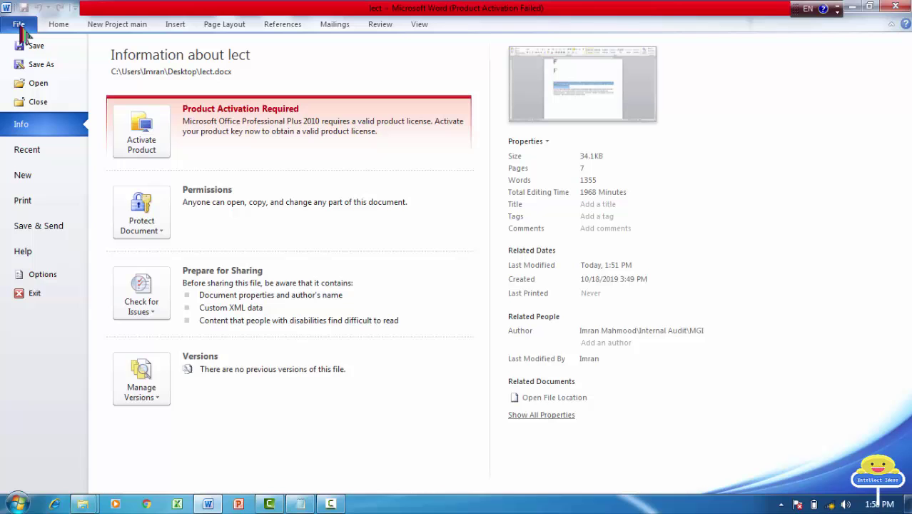
click(41, 280)
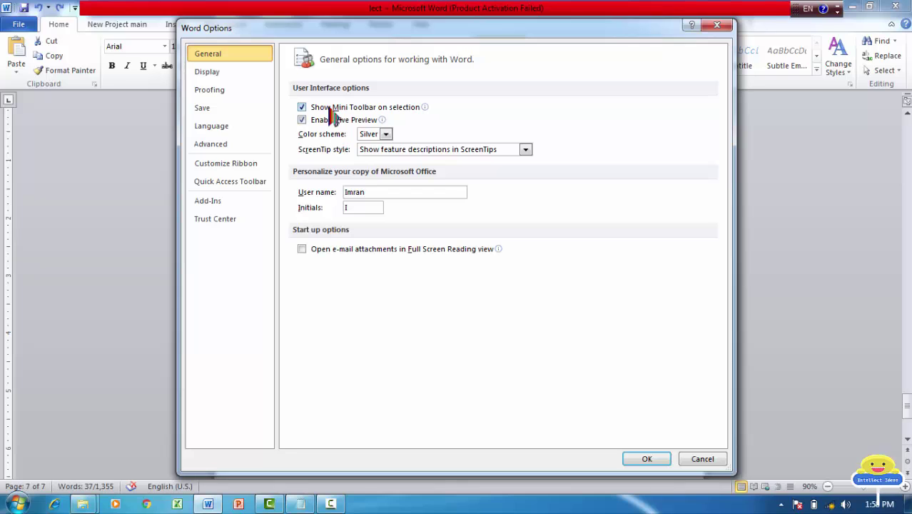
click(245, 61)
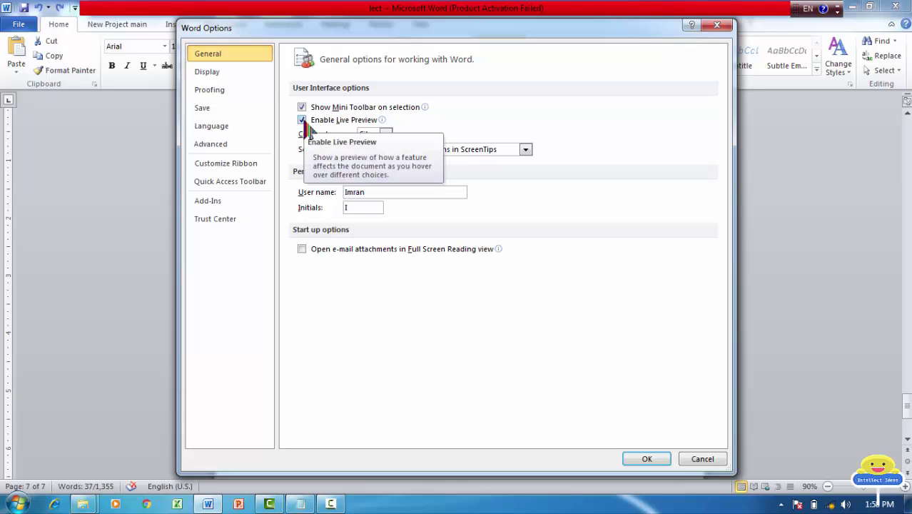
click(302, 119)
click(302, 120)
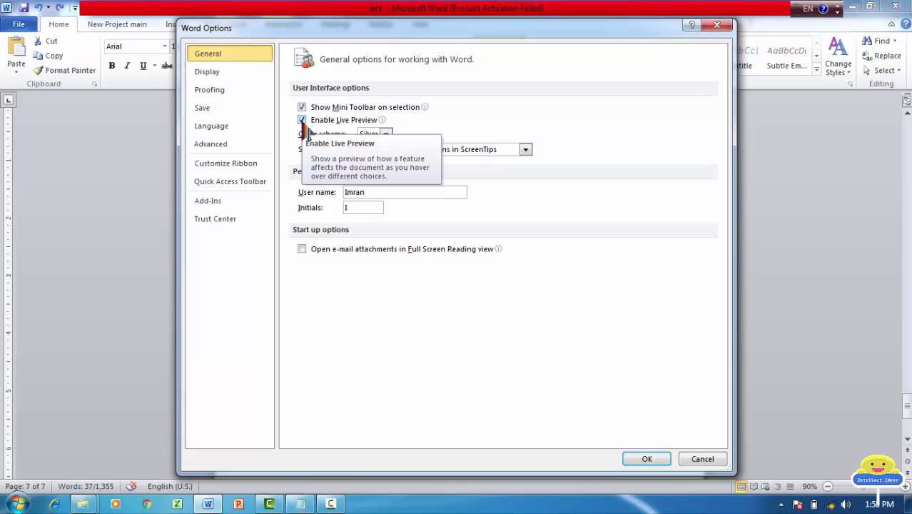
click(302, 120)
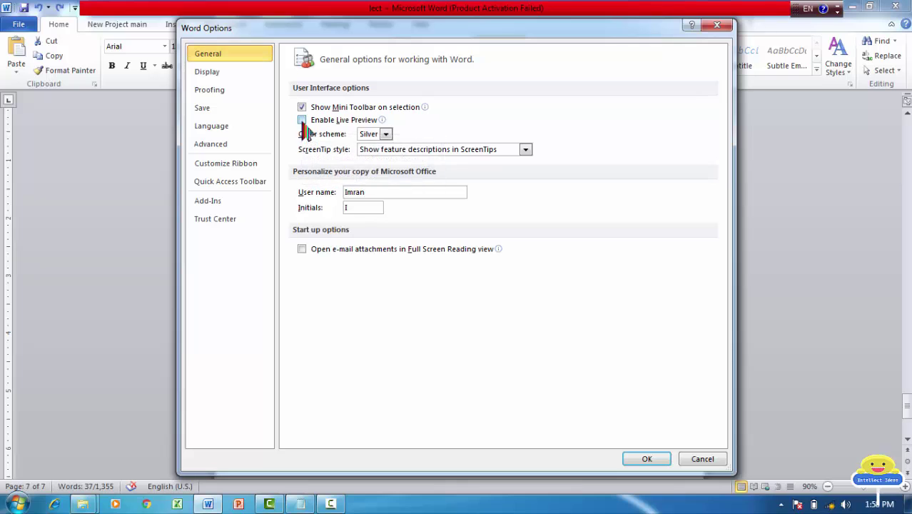
click(646, 459)
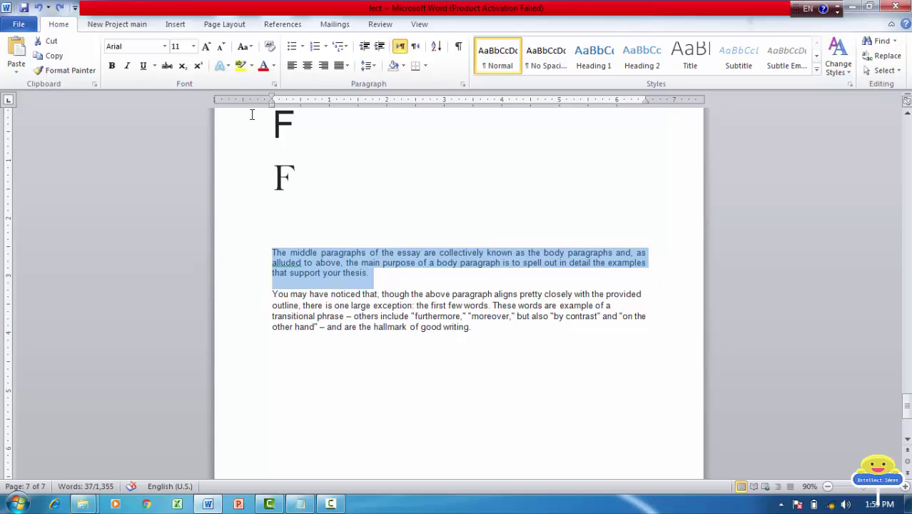
Apply Jameel Noori Nastaleeq, then Algerian, and finally AngsanaUPC to the first body paragraph
click(165, 47)
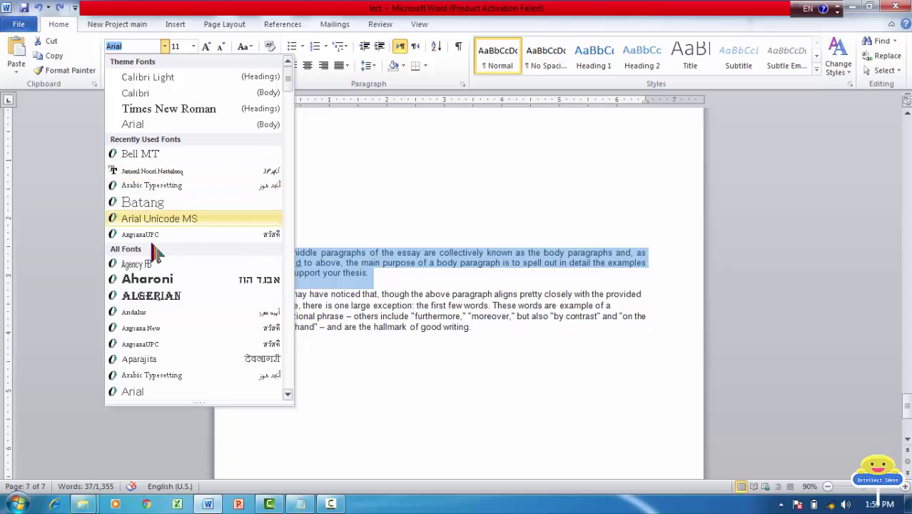
click(174, 172)
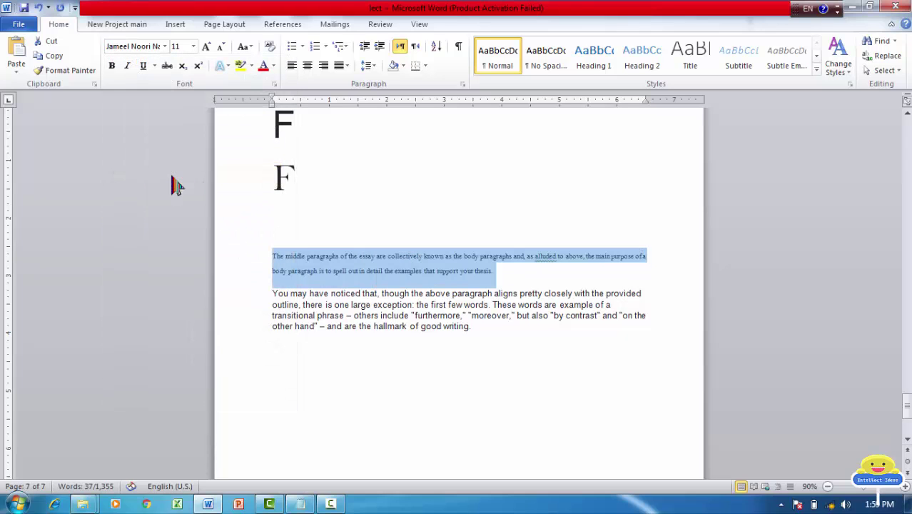
click(164, 46)
click(152, 311)
click(164, 45)
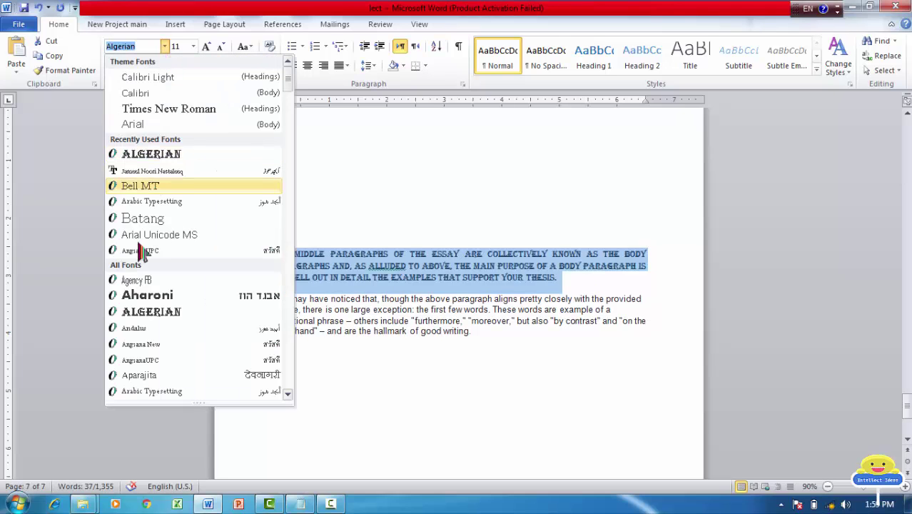
click(143, 363)
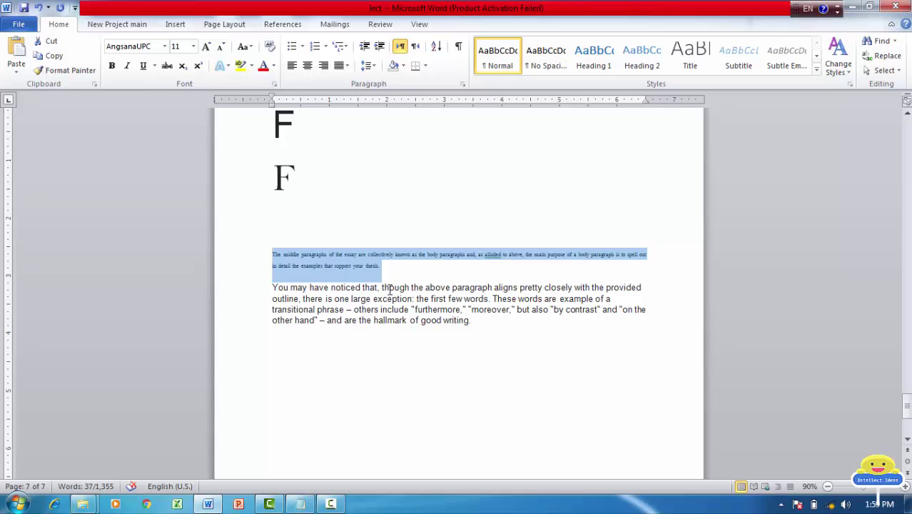
Re-check Enable Live Preview in Word Options' General settings and confirm with OK
click(29, 29)
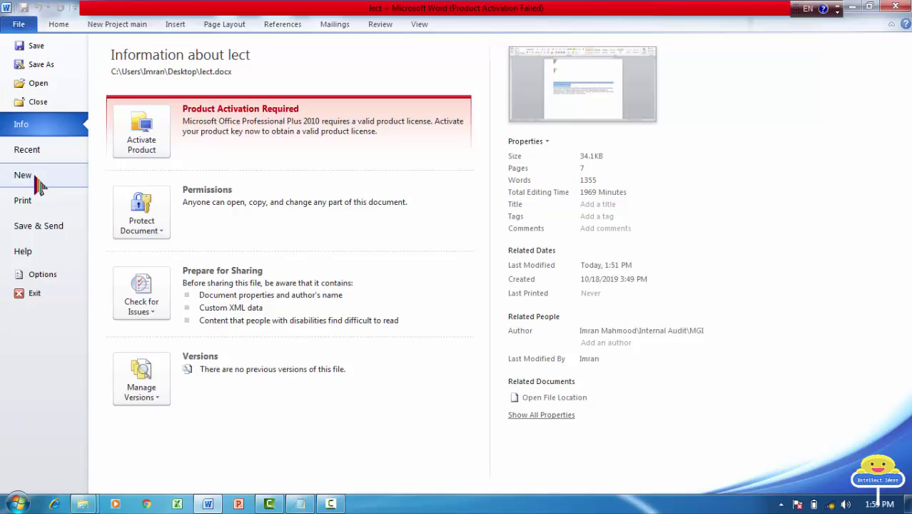
click(36, 282)
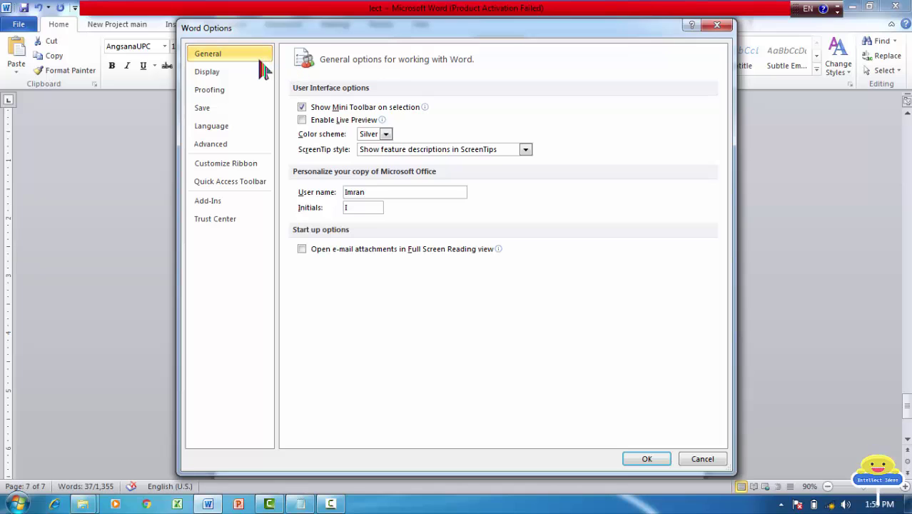
click(302, 120)
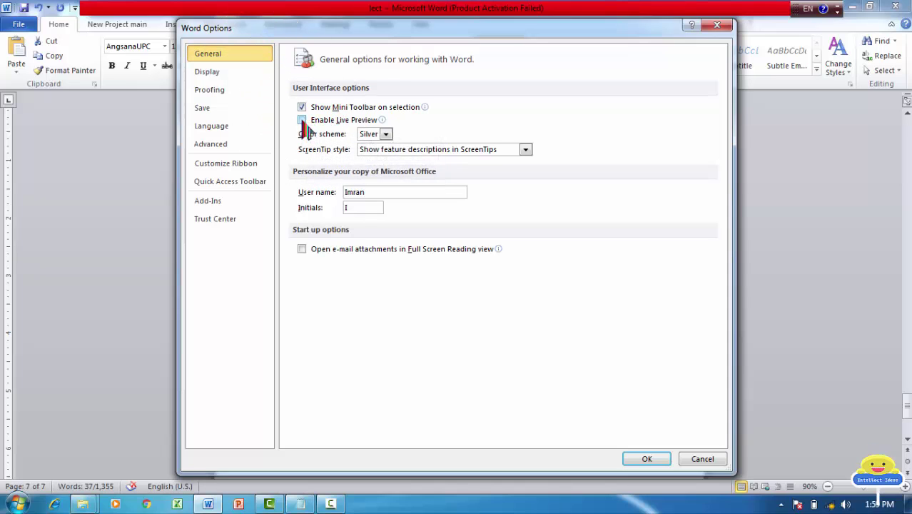
click(302, 121)
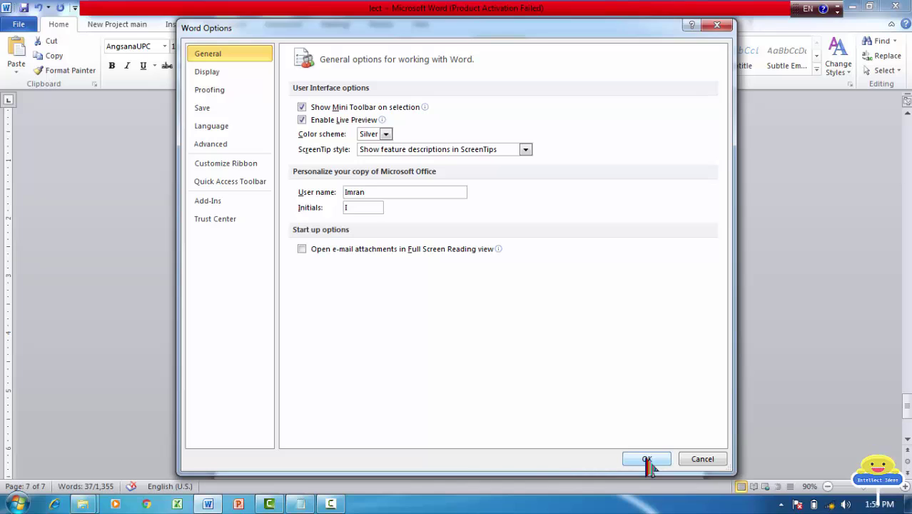
click(647, 460)
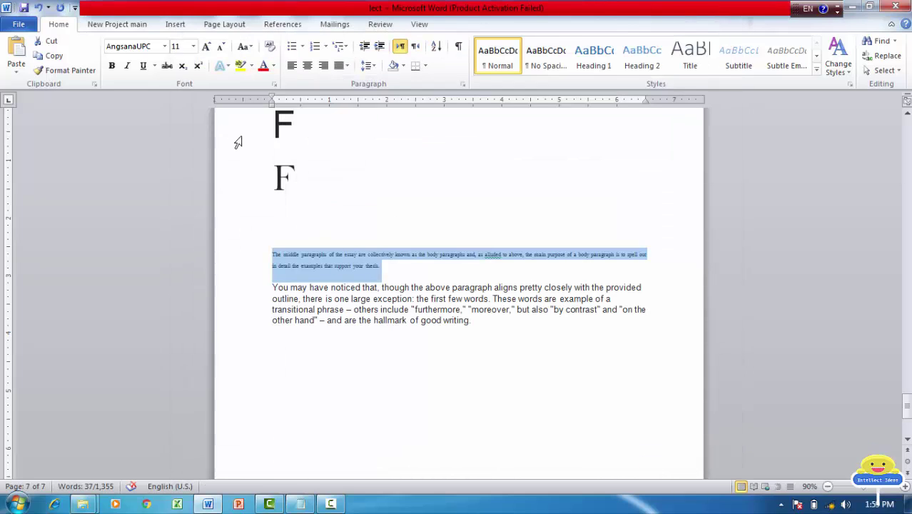
click(165, 46)
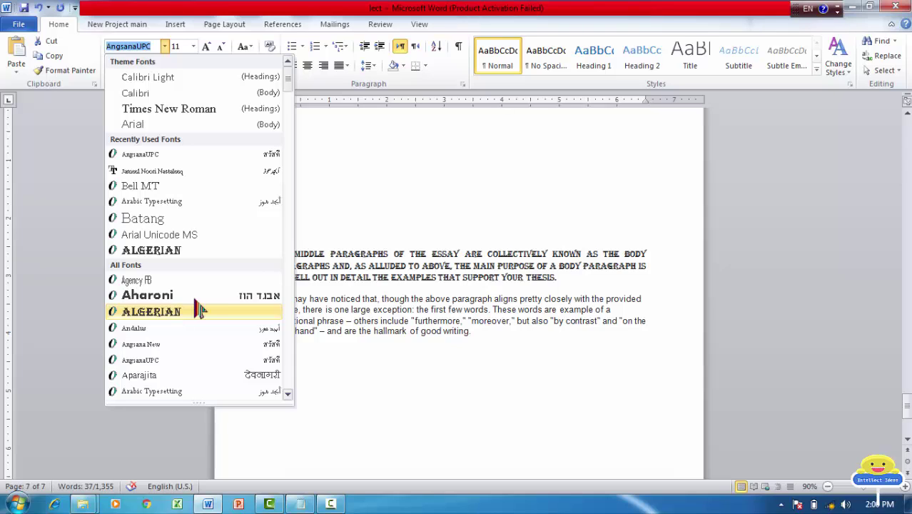
click(351, 211)
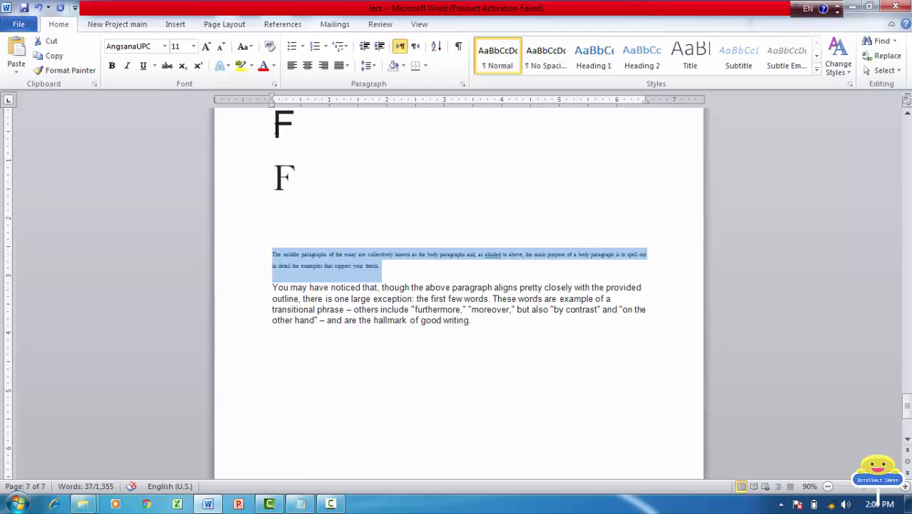
click(269, 126)
key(ctrl+Return)
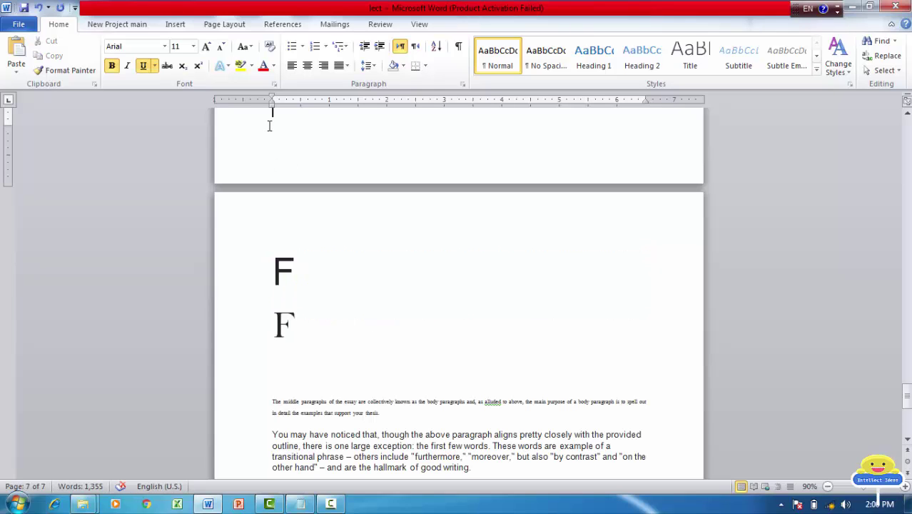
key(Down)
key(Up)
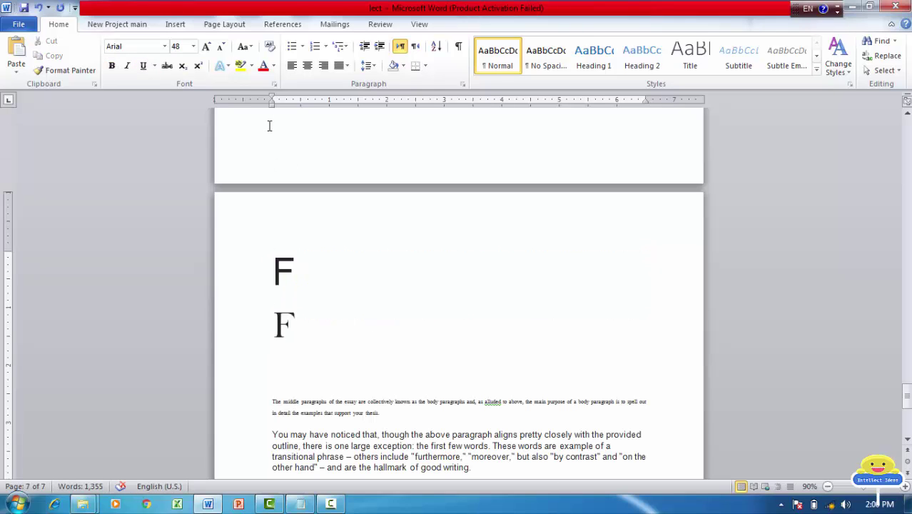
key(Down)
key(Up)
key(shift+Right)
key(Down)
key(shift+Left)
key(Up)
key(shift+Right)
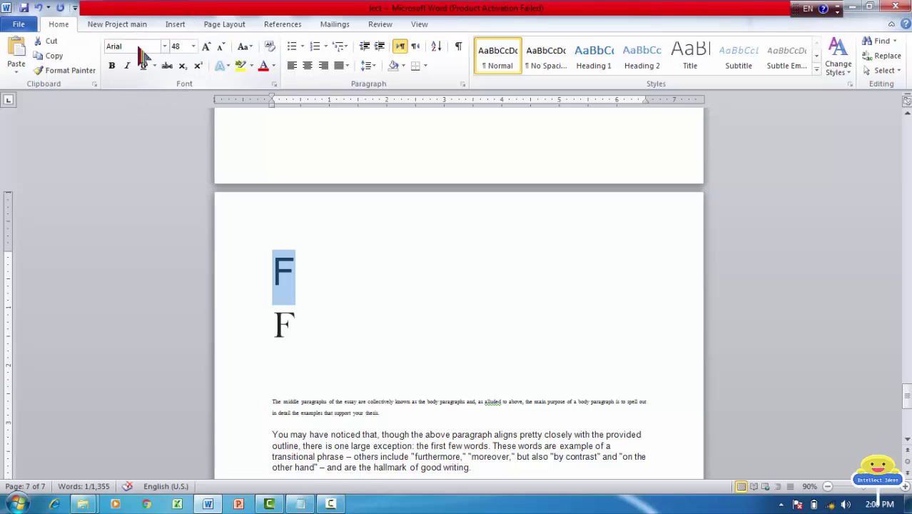
key(Down)
key(Down)
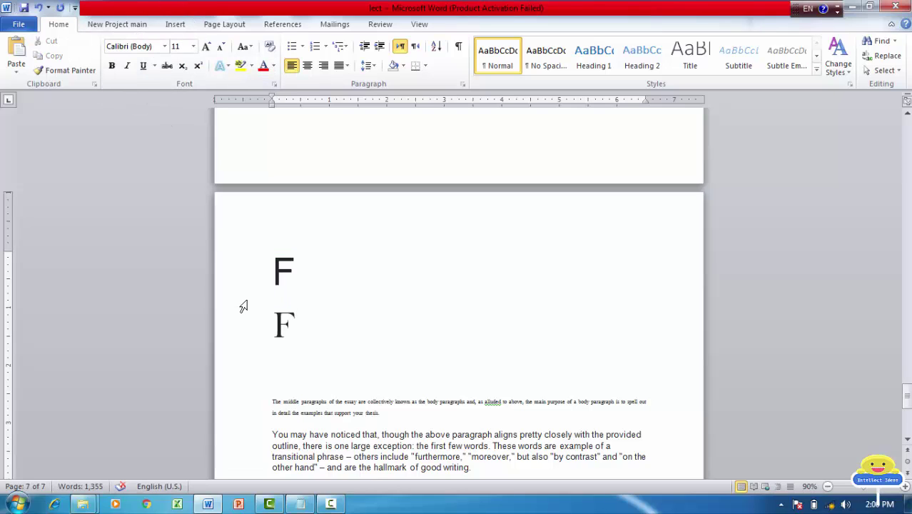
key(Left)
key(shift+Left)
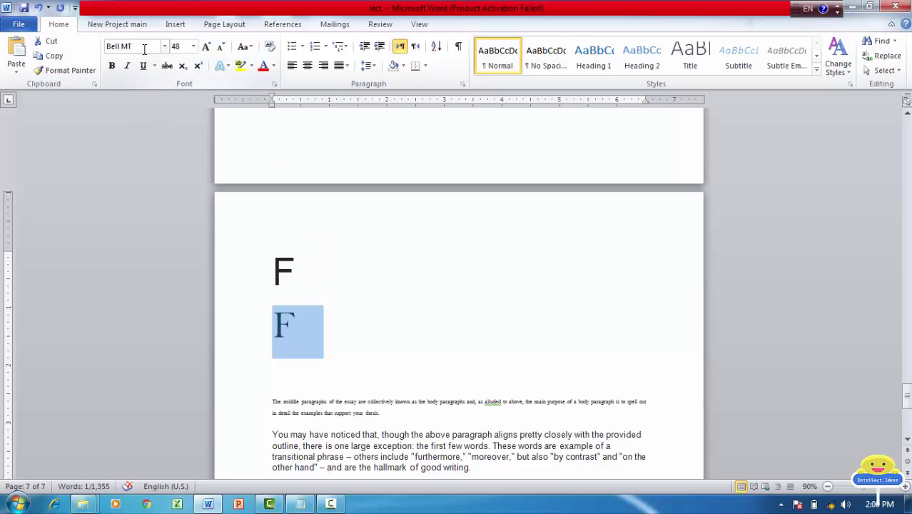
click(359, 339)
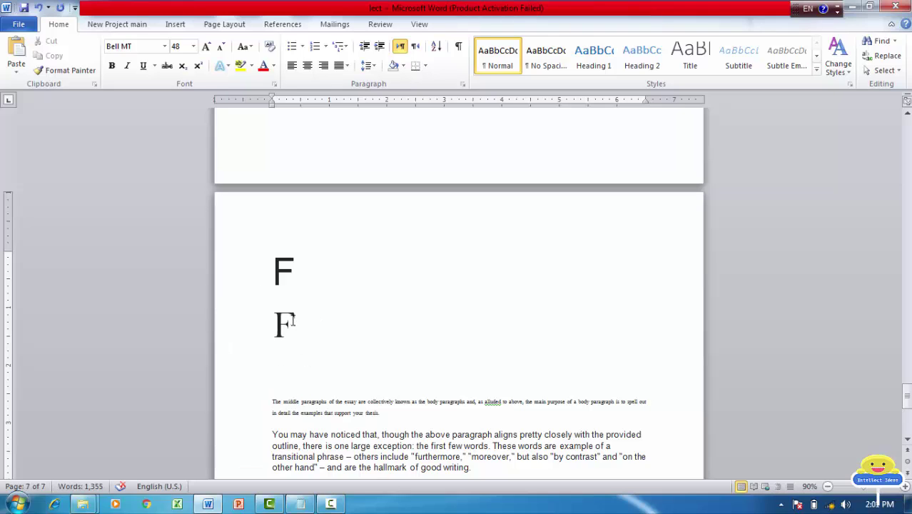
click(285, 326)
click(288, 325)
click(289, 325)
click(282, 273)
drag(282, 273, 285, 283)
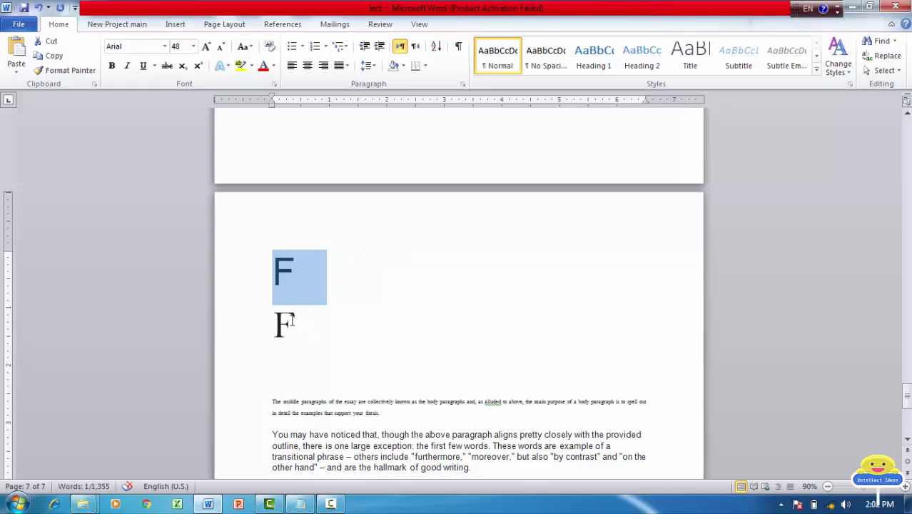
mouse_move(291, 275)
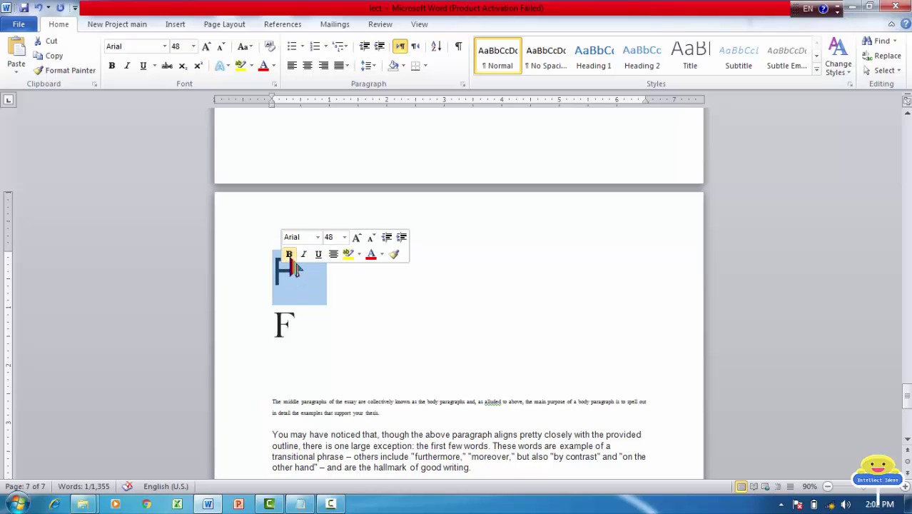
click(341, 306)
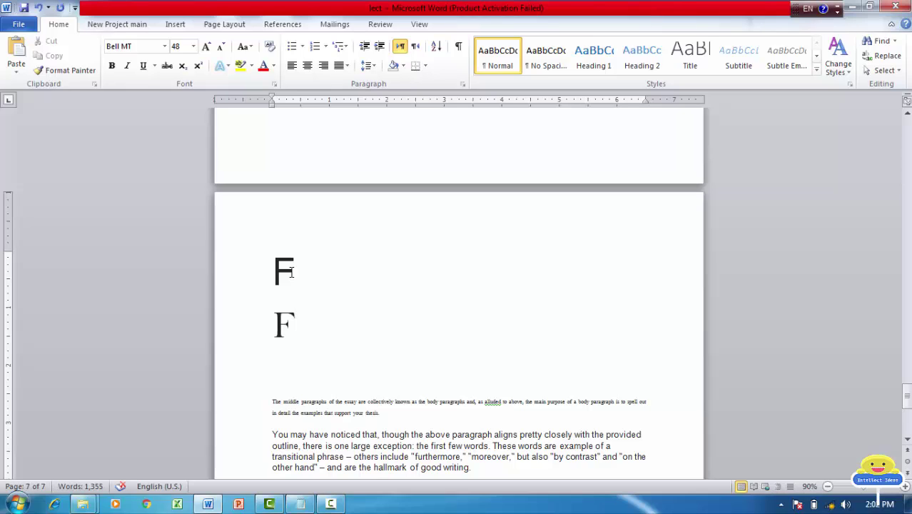
double_click(289, 269)
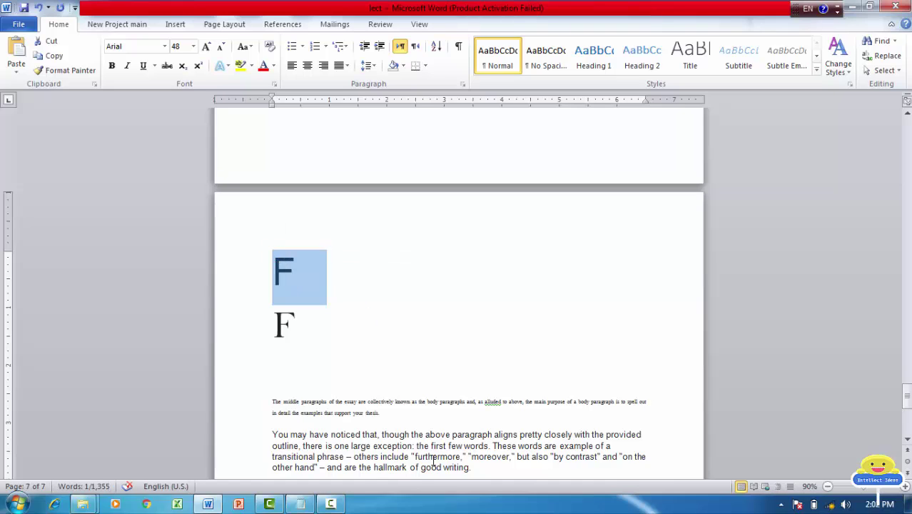
double_click(311, 435)
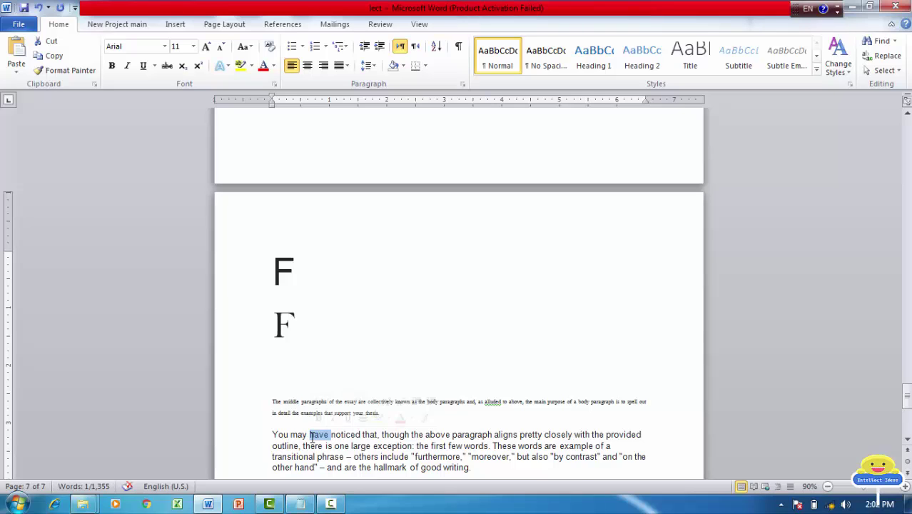
triple_click(287, 436)
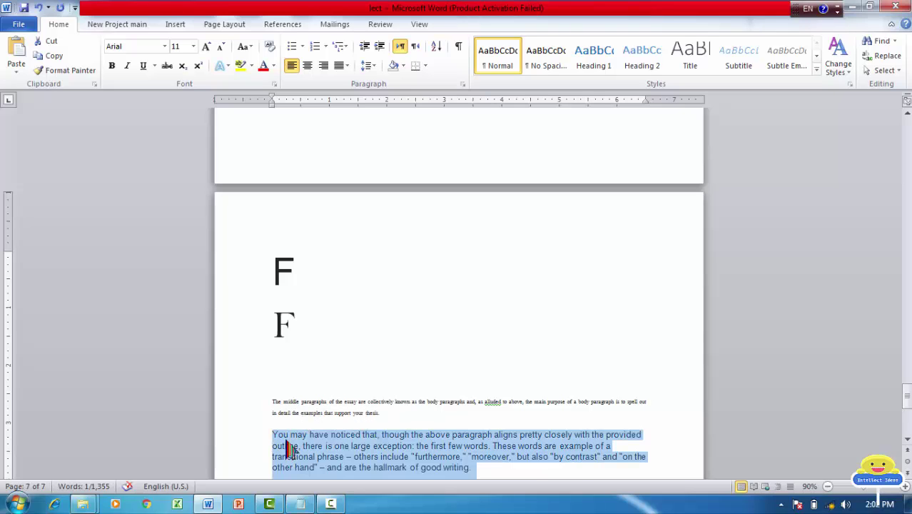
click(166, 47)
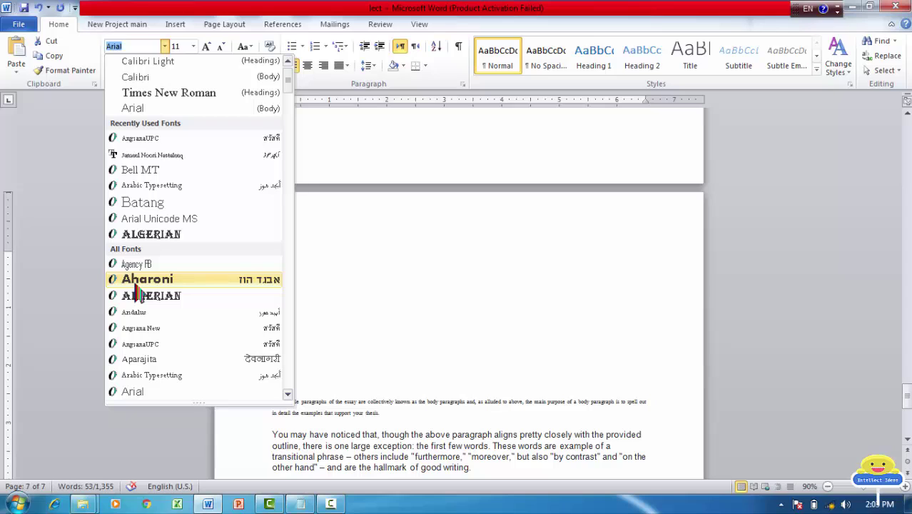
key(Escape)
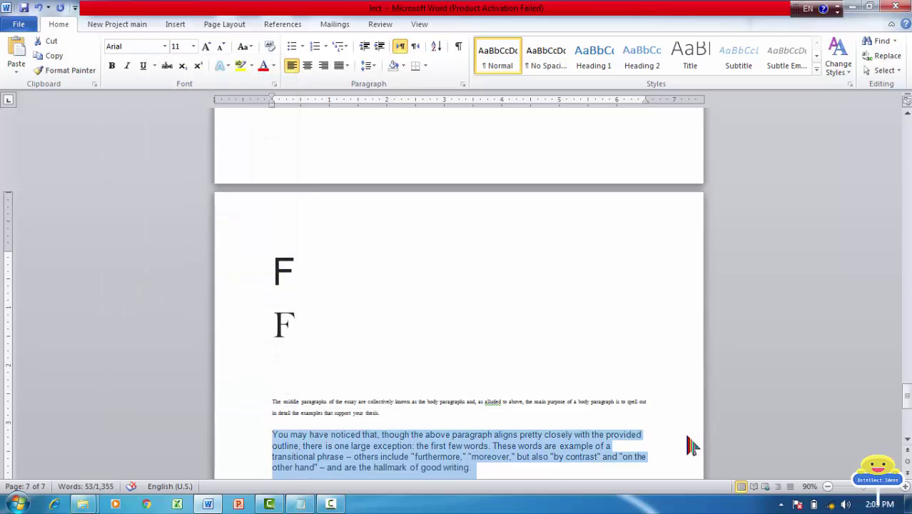
key(Right)
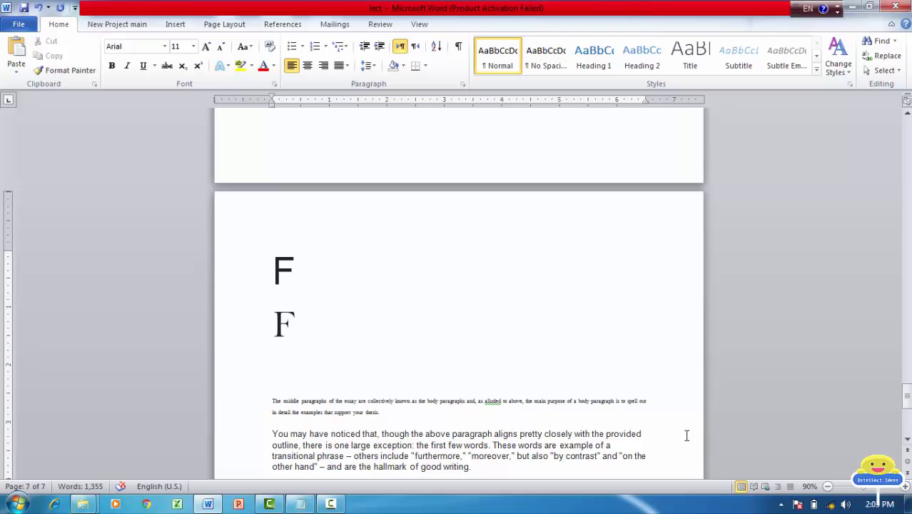
Use Format Painter to copy the 'You may have noticed' paragraph's Arial 11 onto the small paragraph
triple_click(288, 460)
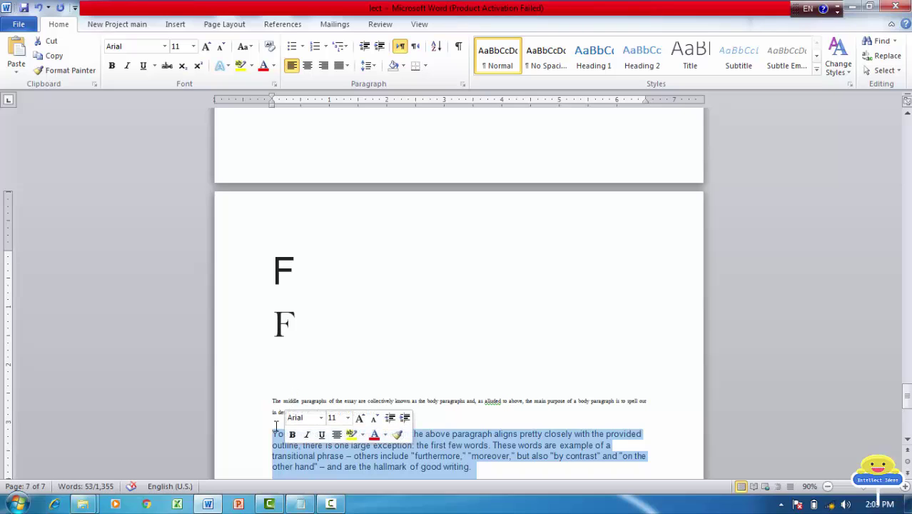
click(60, 73)
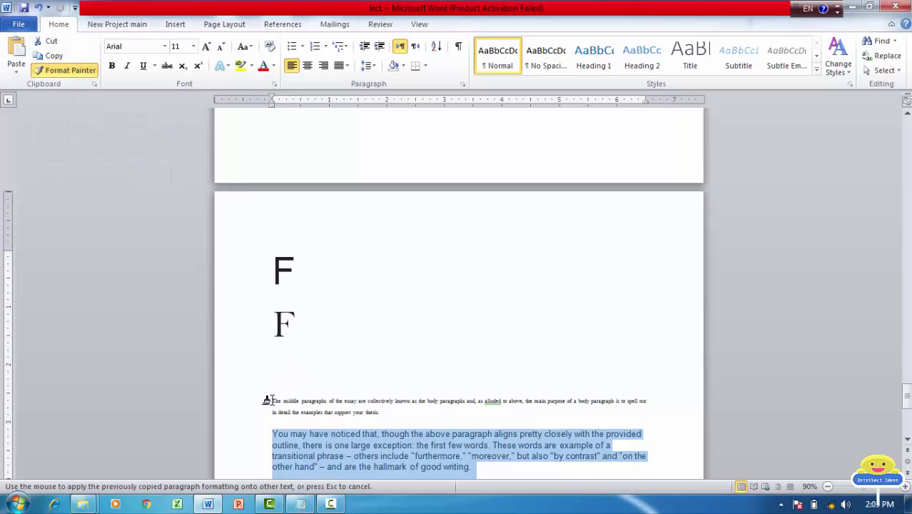
drag(268, 401, 364, 409)
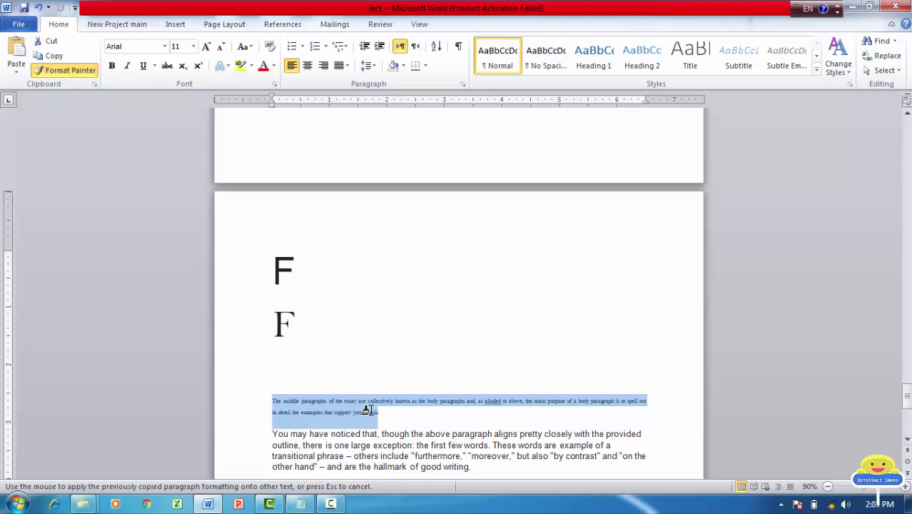
drag(364, 409, 384, 413)
drag(384, 412, 382, 412)
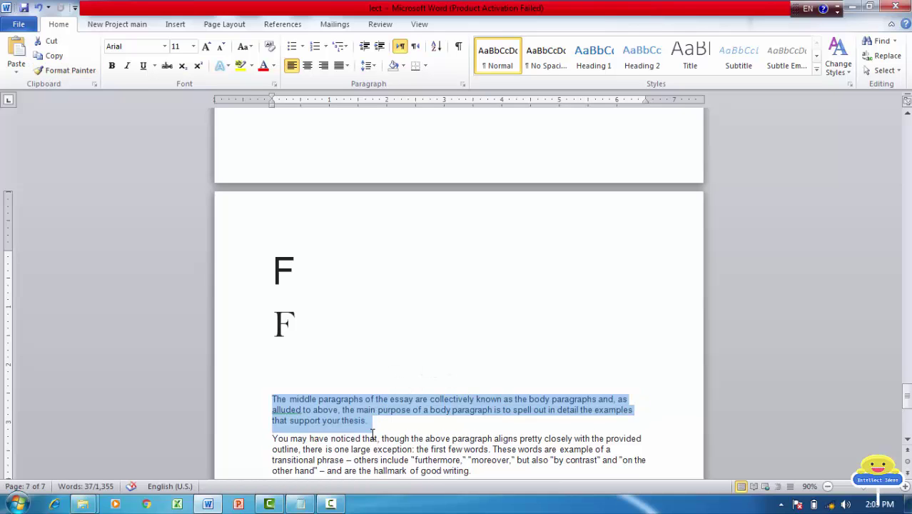
Select the entire 'The middle paragraphs' paragraph and display the ribbon KeyTips with Alt
click(335, 449)
double_click(336, 449)
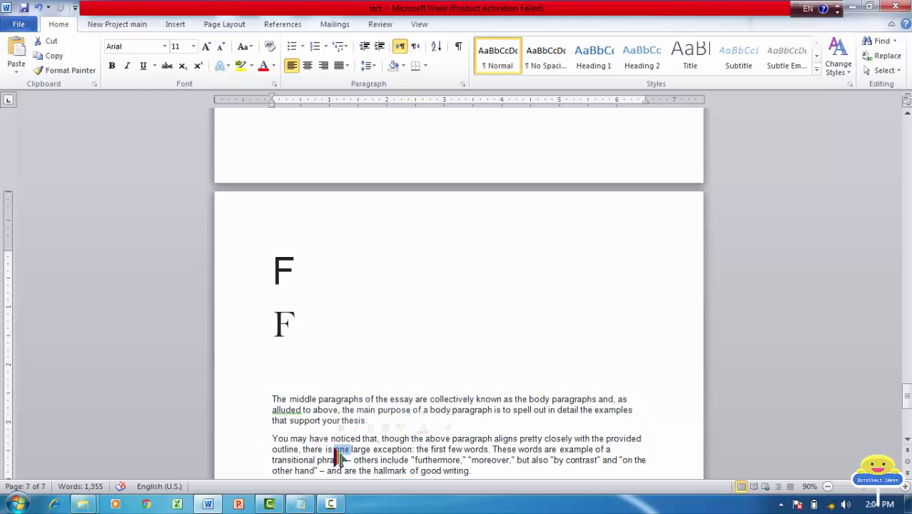
triple_click(316, 412)
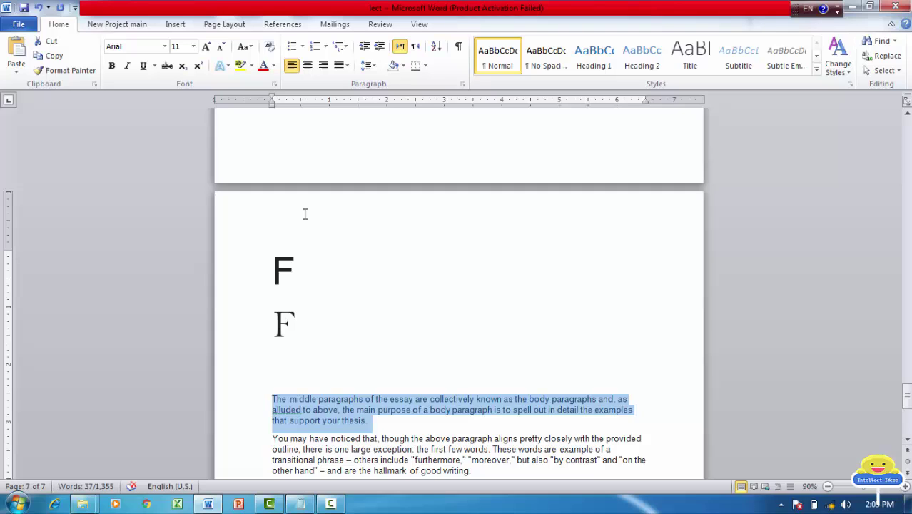
key(alt)
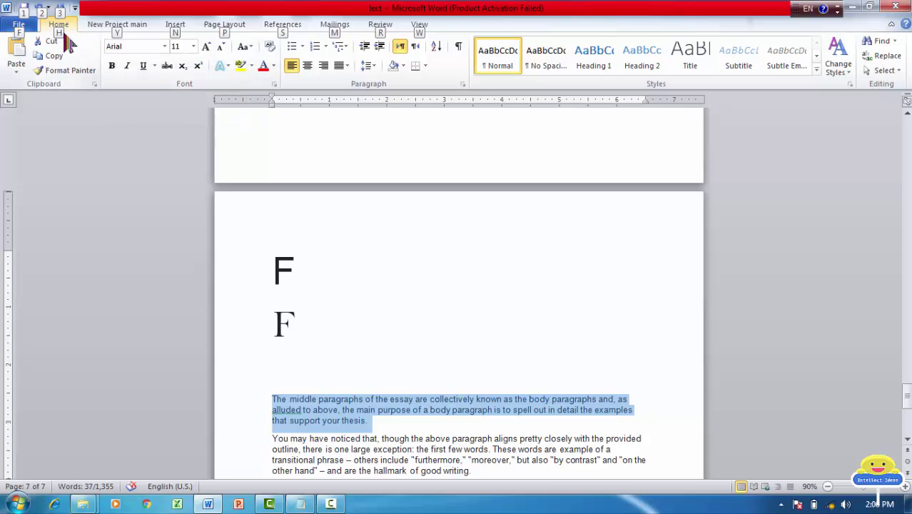
Move focus to the Home tab Font box with the H, F, F KeyTips and open the list
key(h)
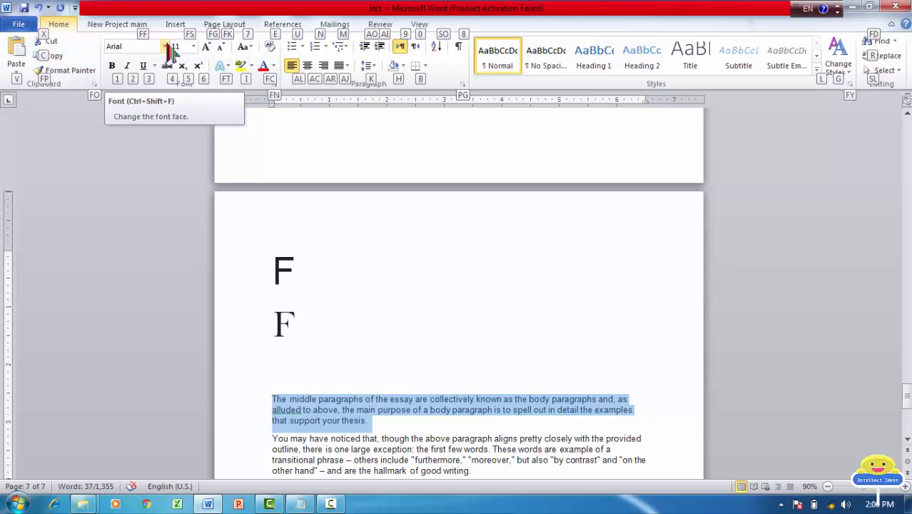
click(147, 47)
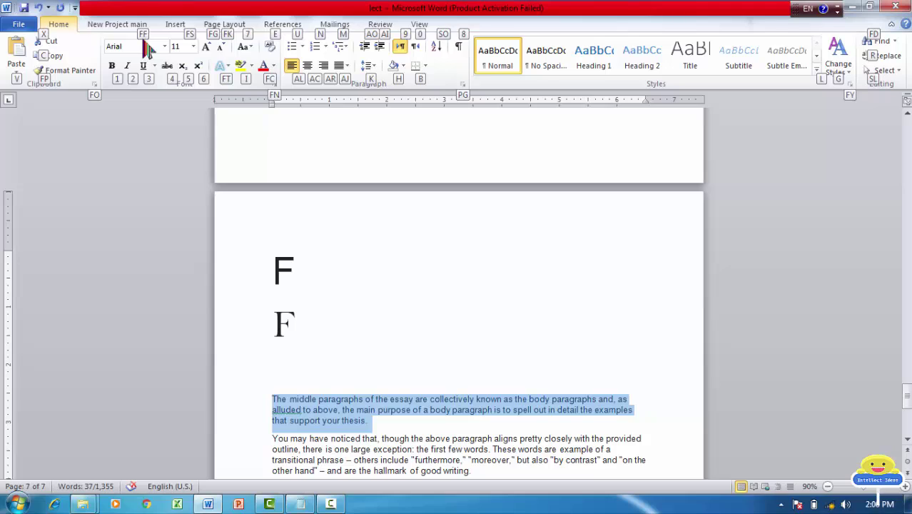
key(f)
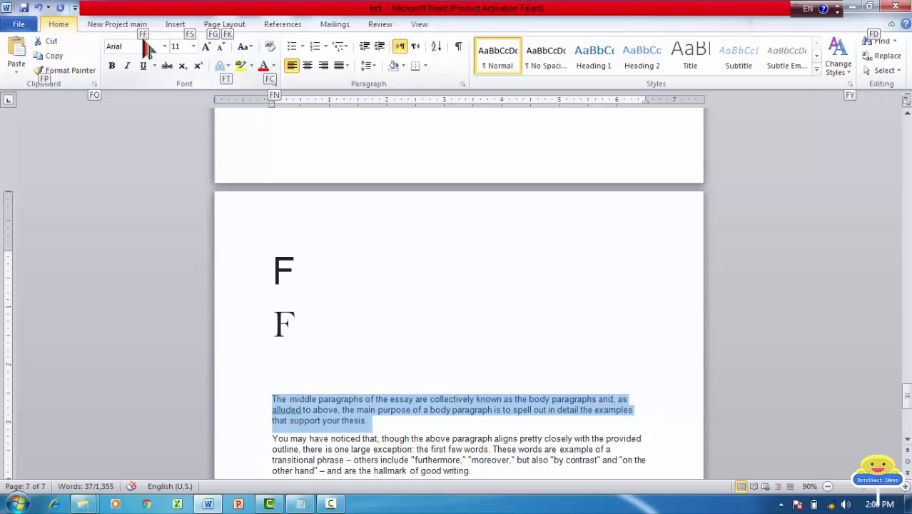
key(f)
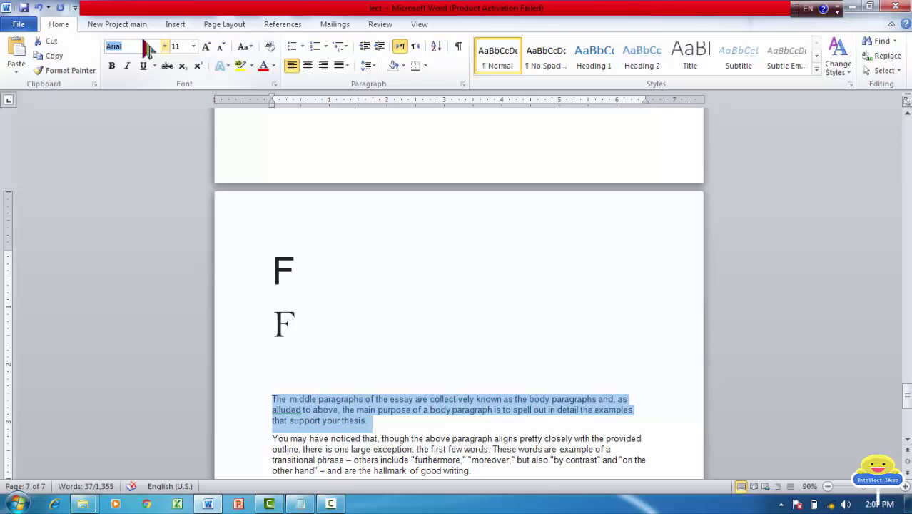
click(147, 45)
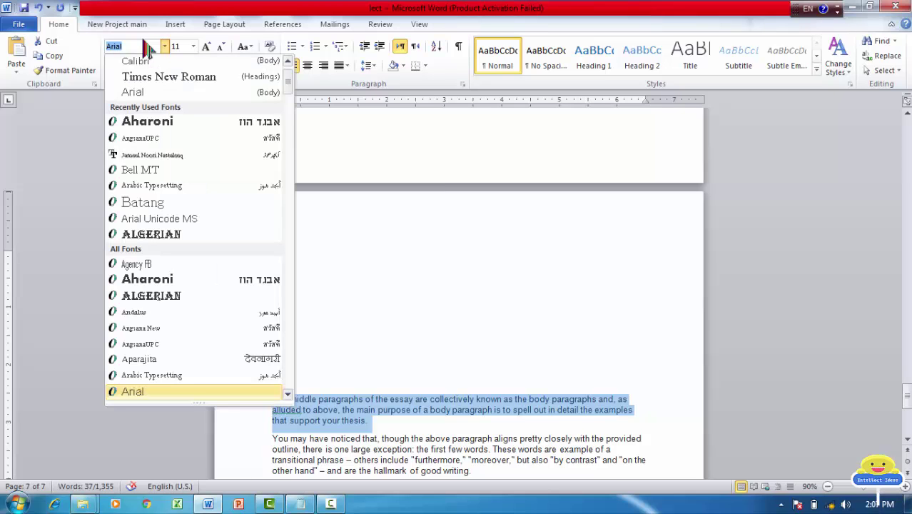
Arrow through the fonts, previewing Bell MT and Calibri, then apply Times New Roman
key(Down)
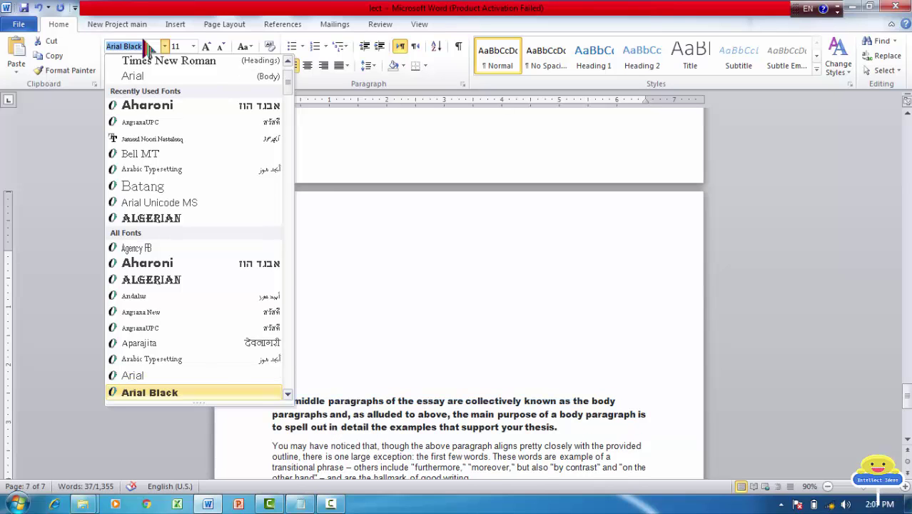
key(Down)
key(Down)
key(Down)
key(Down)
key(Down)
key(Up)
key(Up)
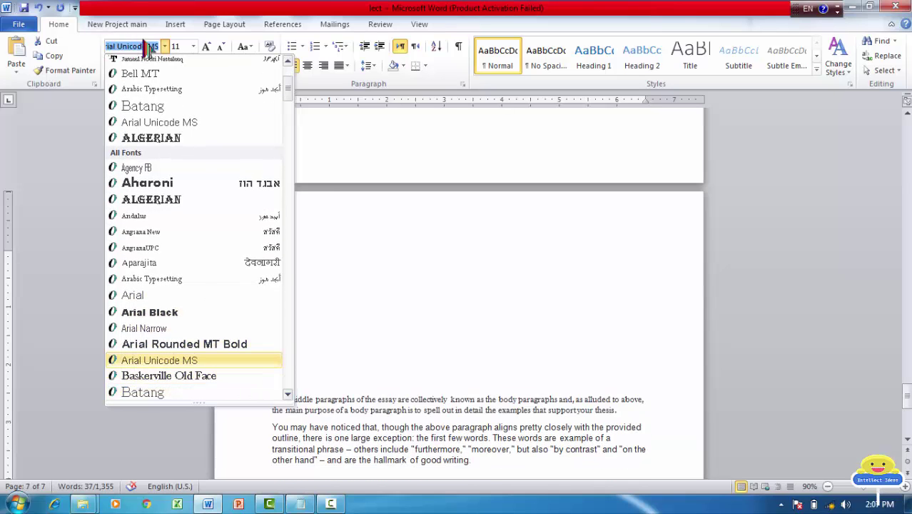
key(Up)
key(Up)
key(Up)
key(Up)
key(Up)
key(Up)
key(Up)
key(Up)
key(Up)
key(Up)
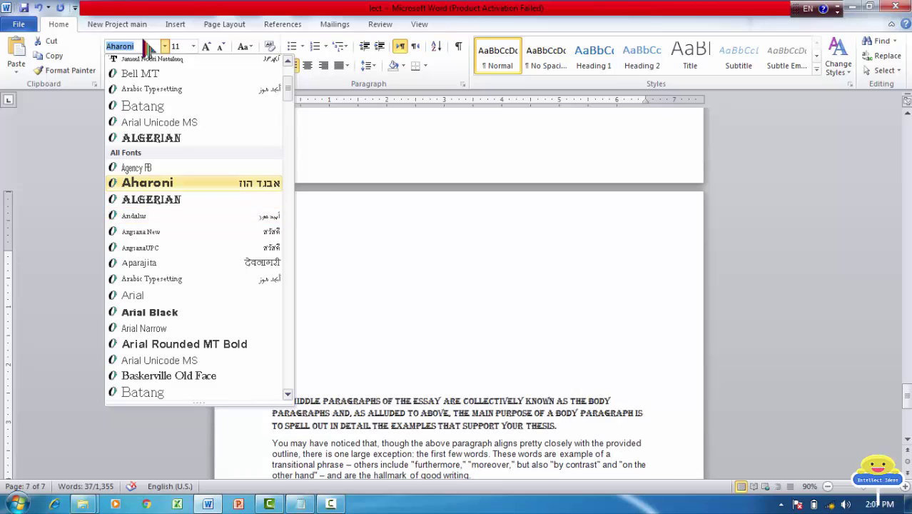
key(Up)
key(Up)
key(Up)
key(Up)
key(Up)
key(Up)
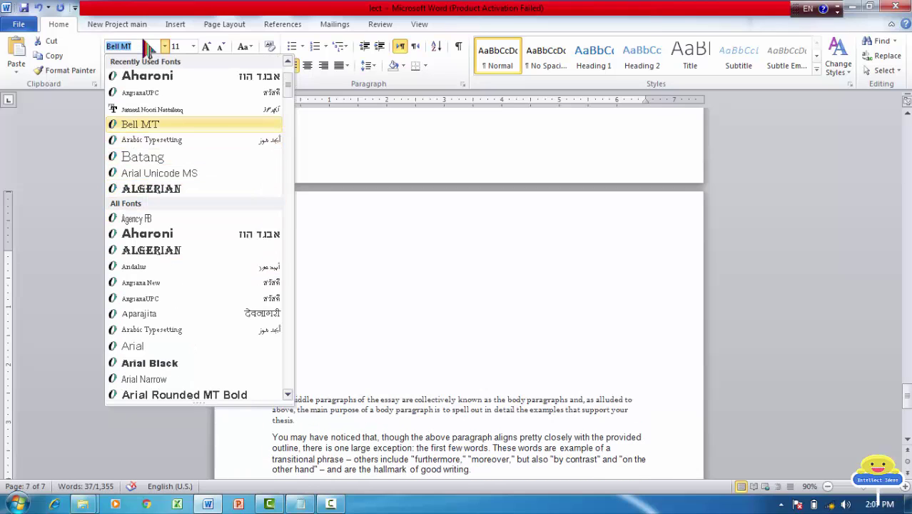
key(Up)
key(Up)
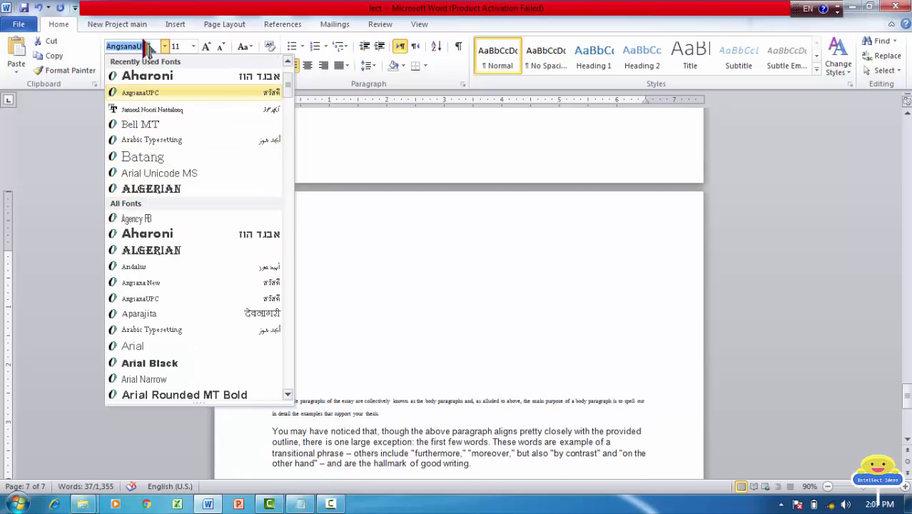
key(Up)
key(Up)
key(Up)
key(Up)
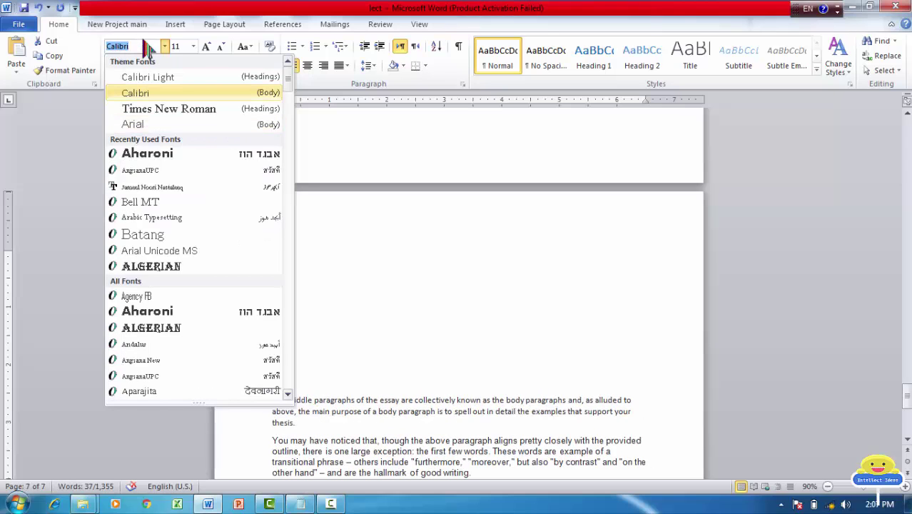
key(Down)
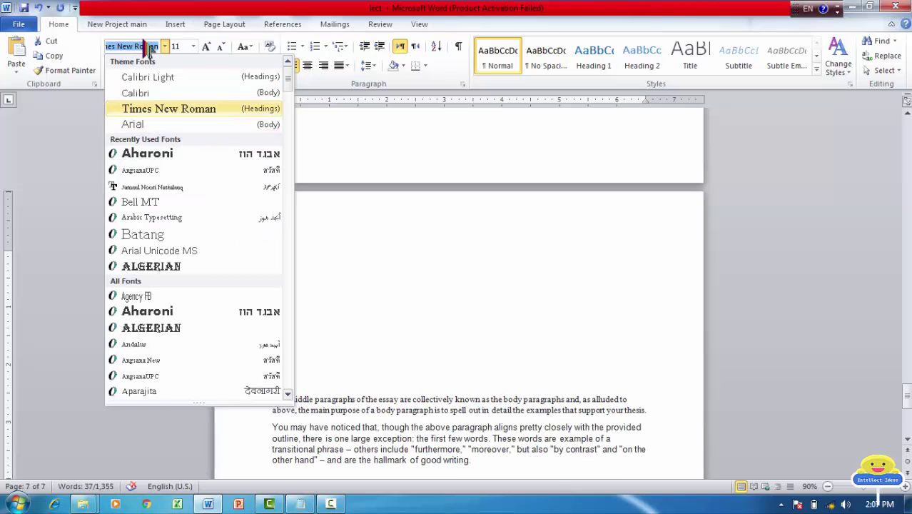
key(Return)
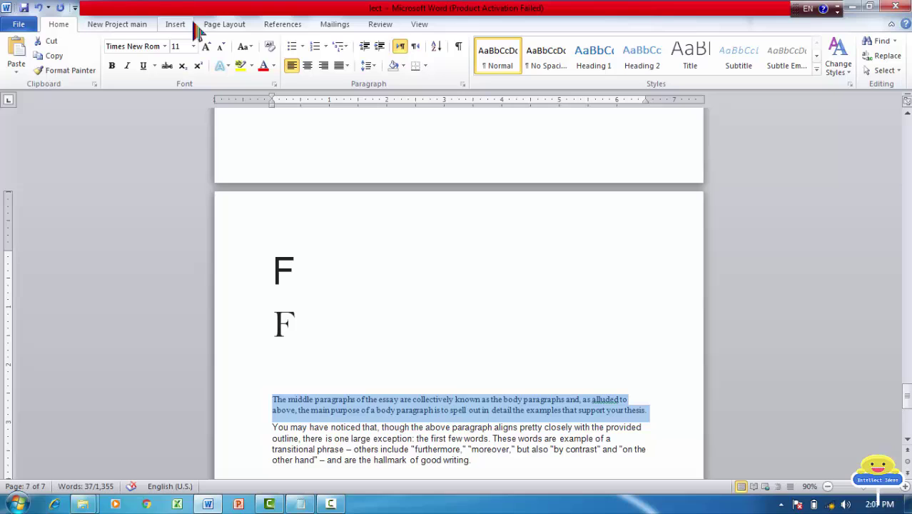
Use Alt, H, F and type 'Ta' to autocomplete and apply Tahoma to the paragraph
key(alt)
key(h)
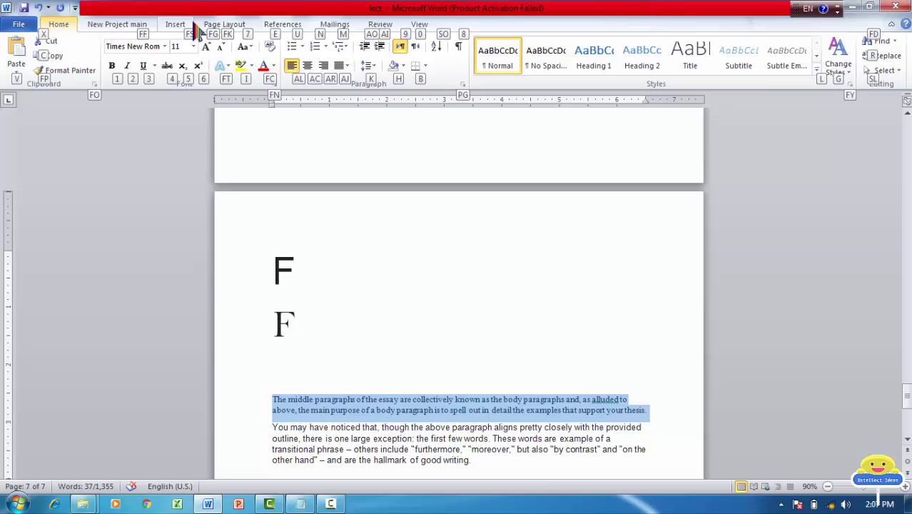
key(f)
key(f)
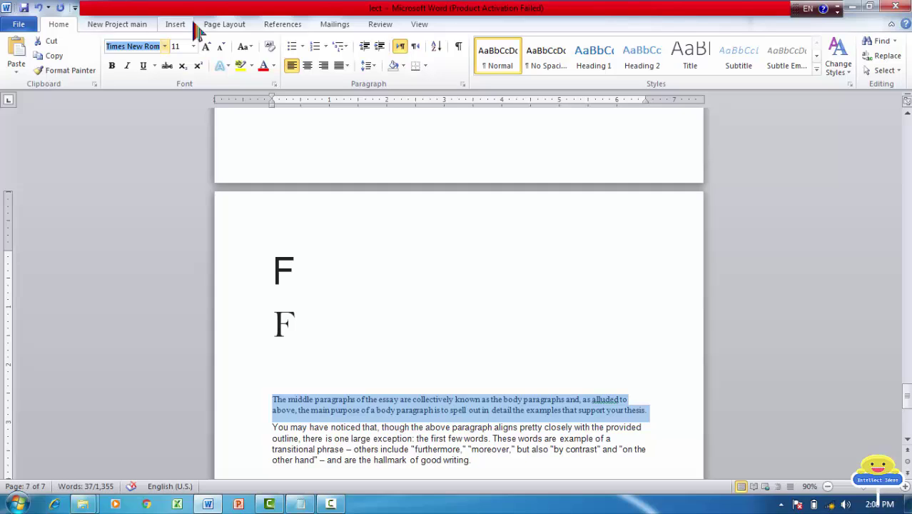
text(Tahoma)
key(Right)
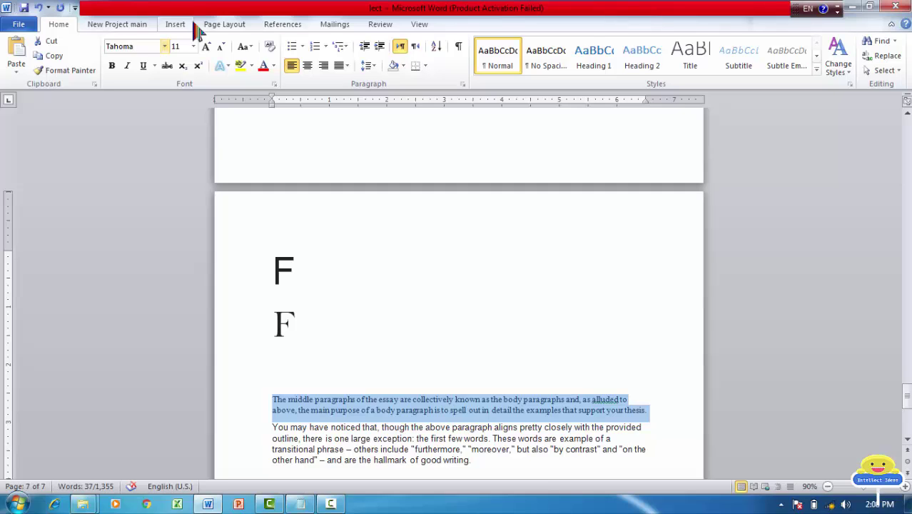
key(Return)
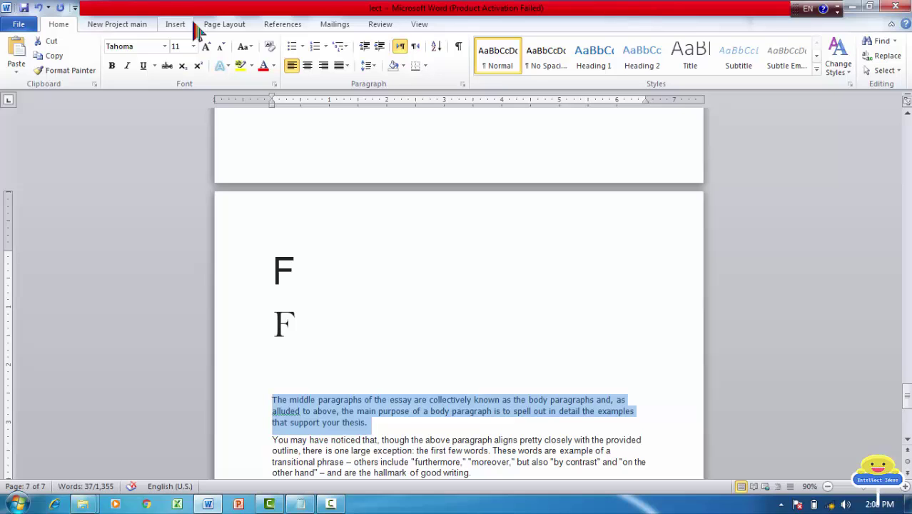
Apply Arial, then Algerian, to the paragraph from the Font dropdown
click(165, 47)
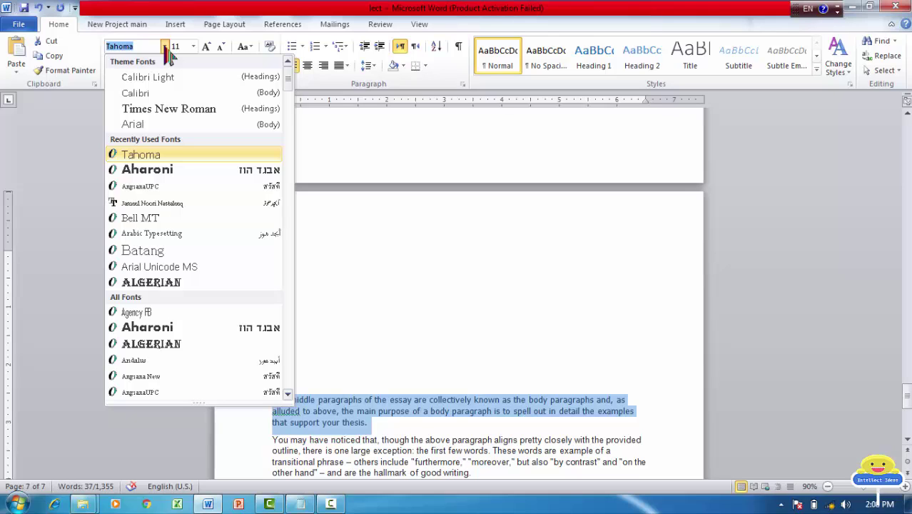
key(Up)
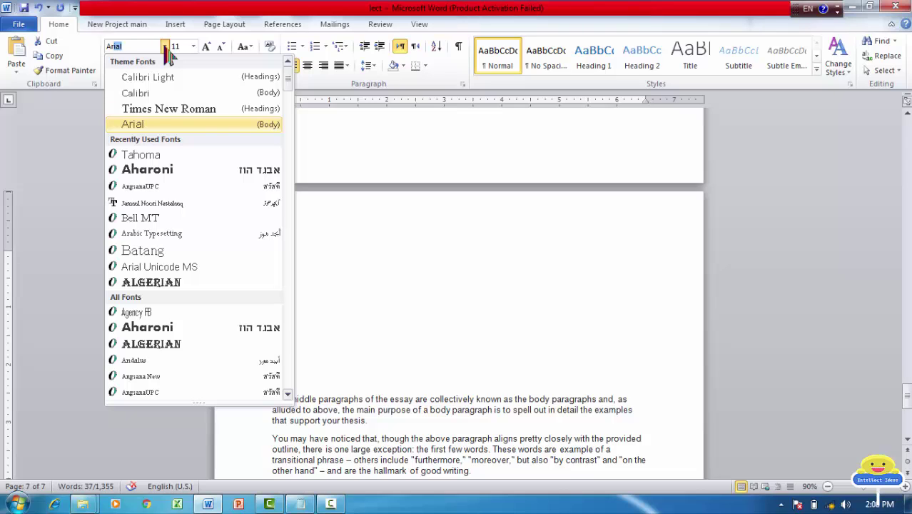
key(Return)
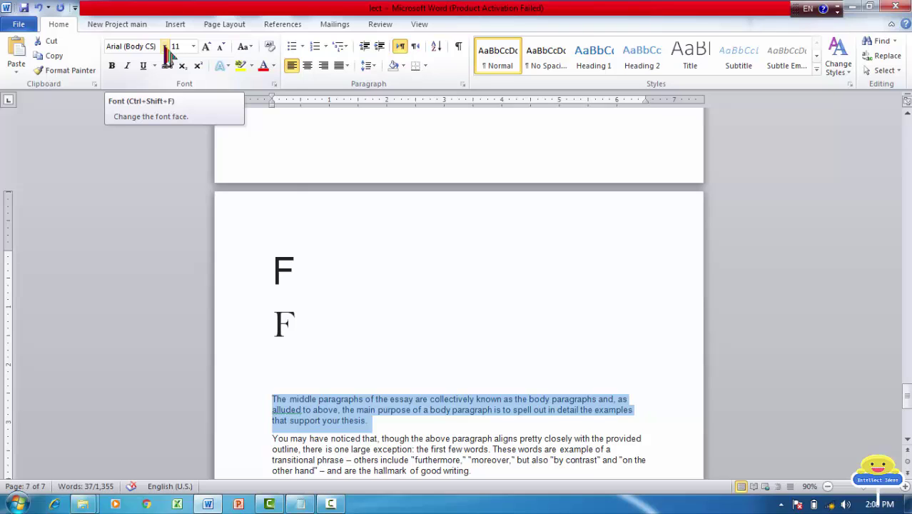
click(165, 47)
text(gerian)
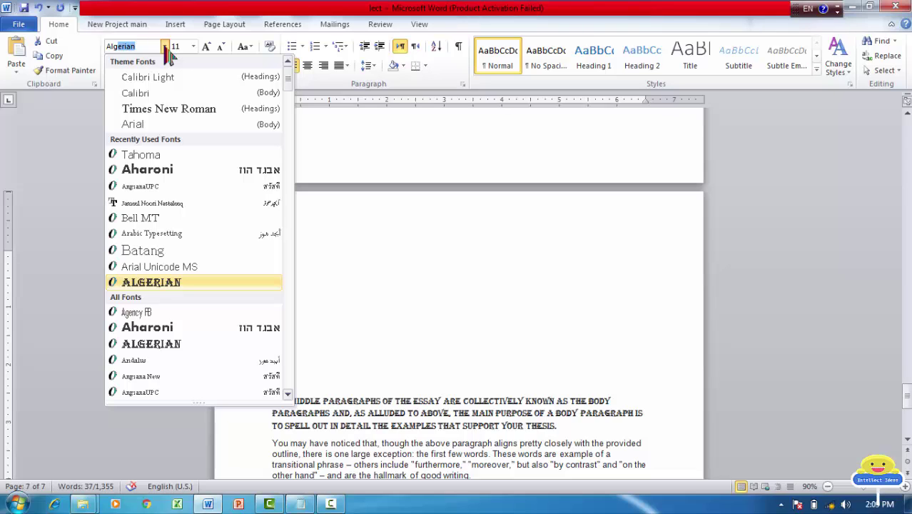
key(Return)
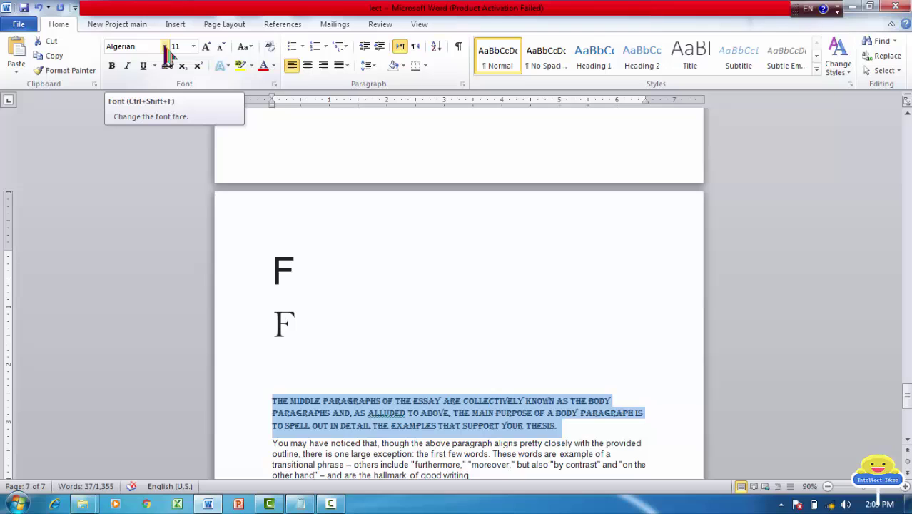
Edit the font name from Calibri Light to Calibri and apply it to the paragraph
click(165, 46)
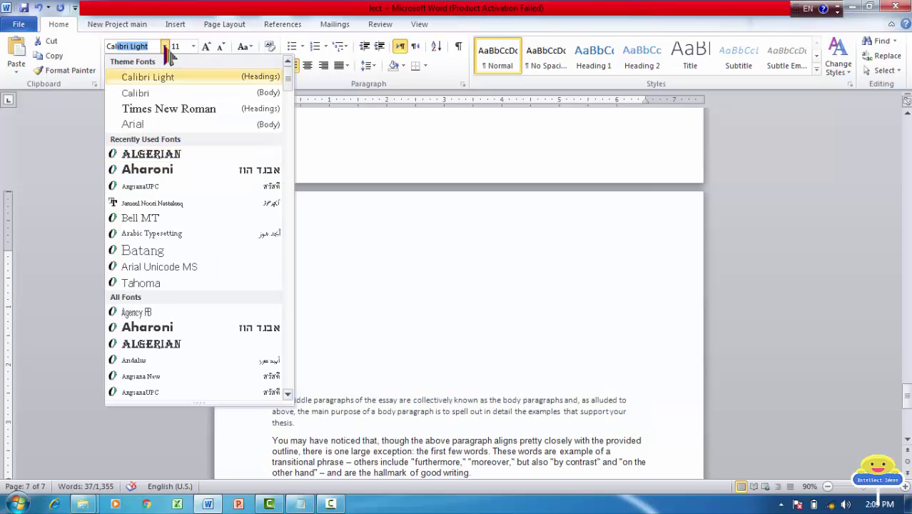
key(shift+Right)
key(shift+Right)
key(shift+Right)
key(shift+Right)
key(shift+Right)
key(BackSpace)
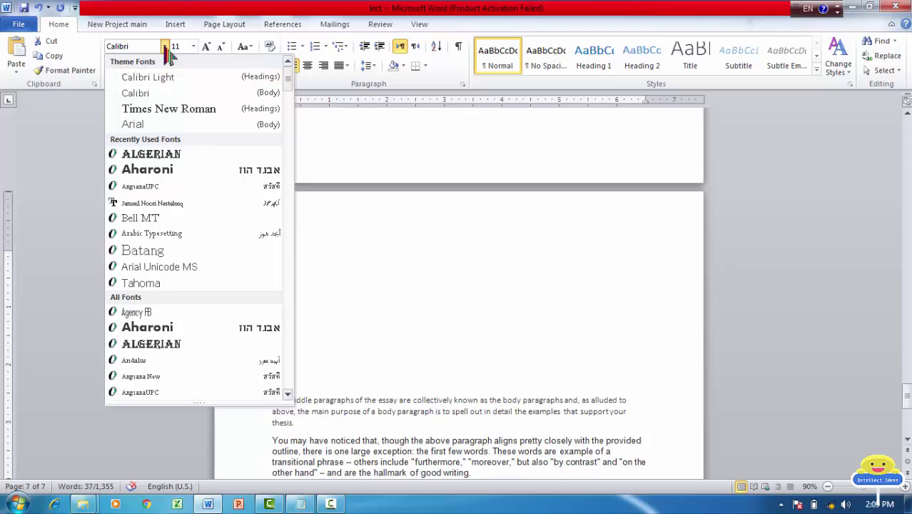
key(Return)
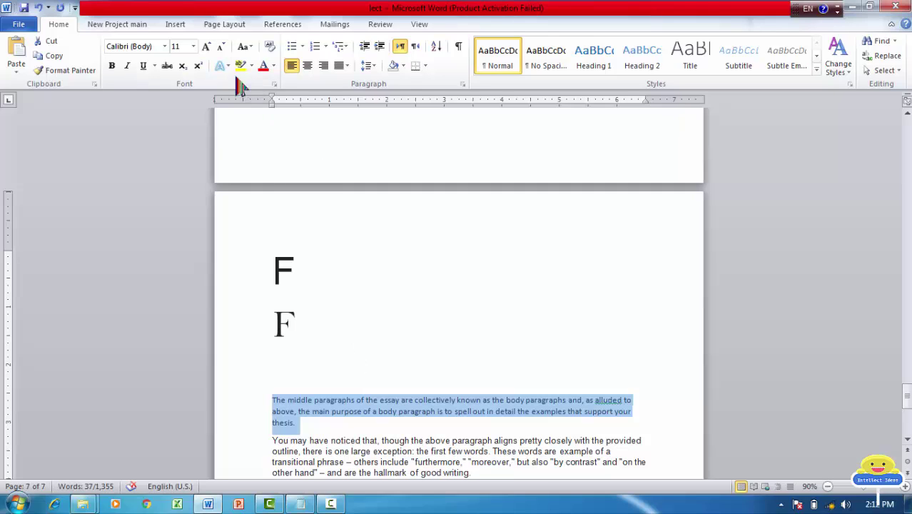
Open the Home tab Font Size dropdown for the Calibri 11 paragraph
click(199, 65)
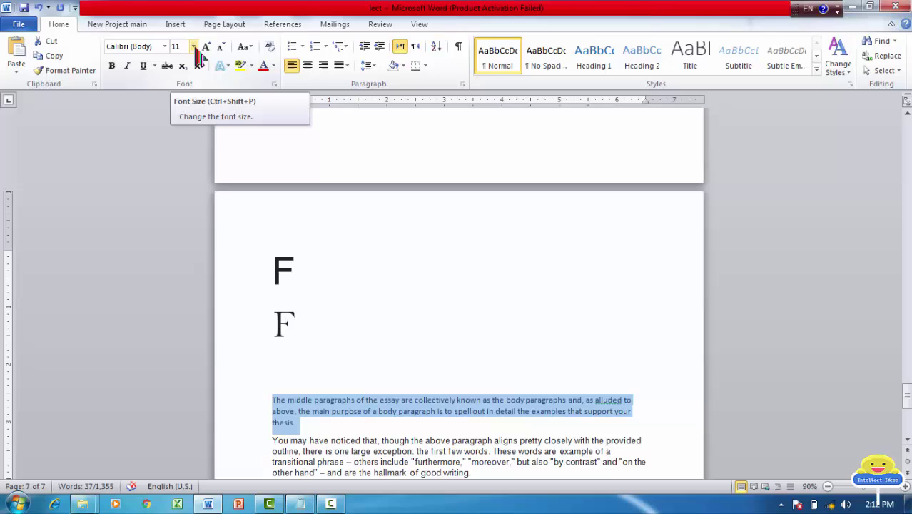
click(194, 47)
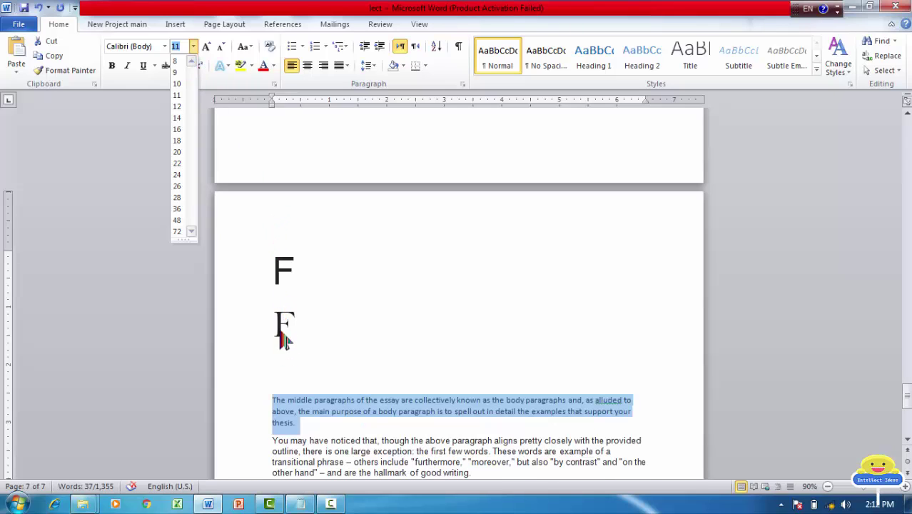
Select the second Bell MT F and change its size from 48 to 72 pt
double_click(284, 334)
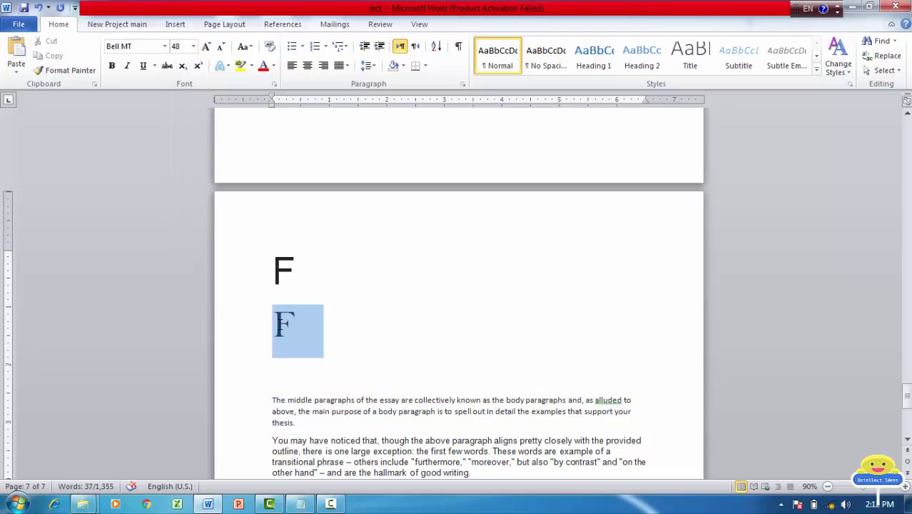
click(193, 46)
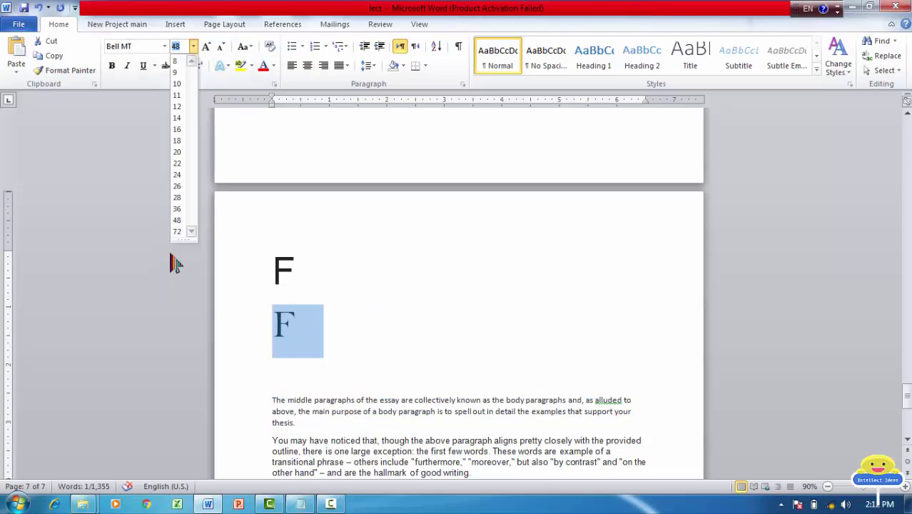
click(178, 232)
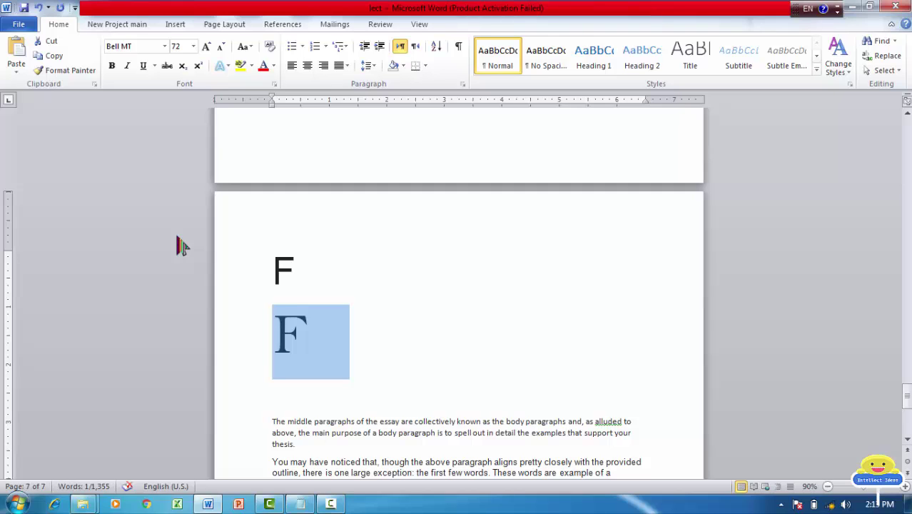
click(193, 46)
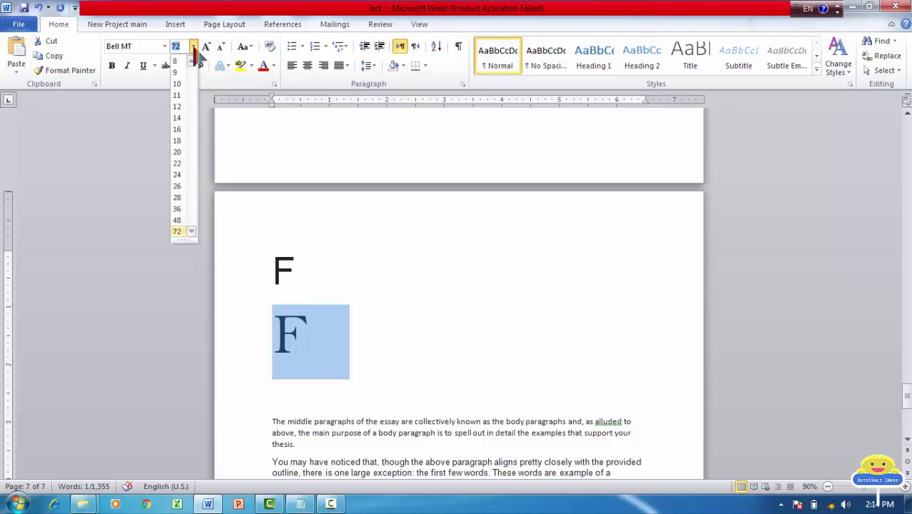
Enter 1638 as the second F's font size and scroll to view the page-filling letter
text(1)
text(638)
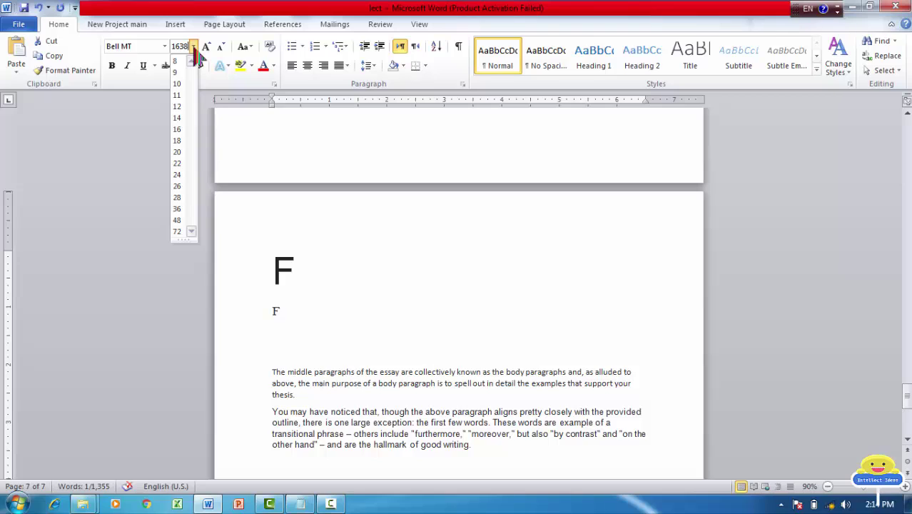
key(Return)
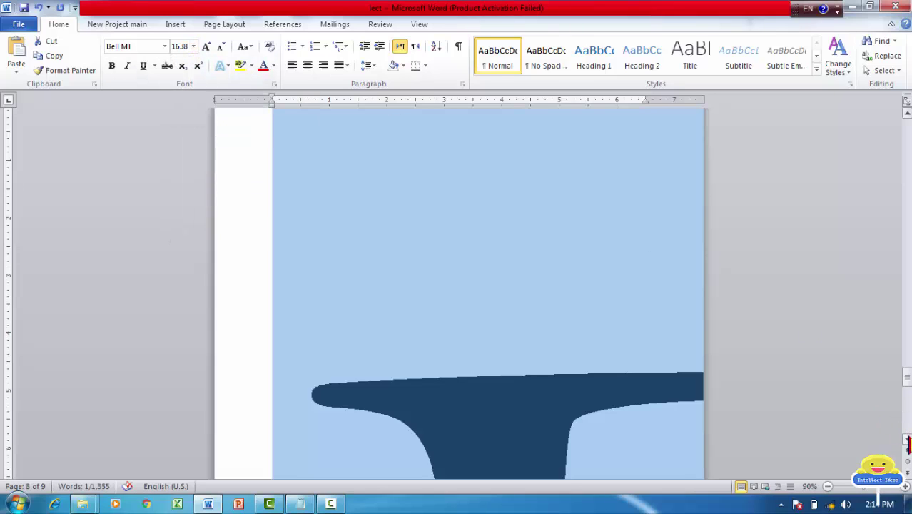
drag(908, 442, 908, 444)
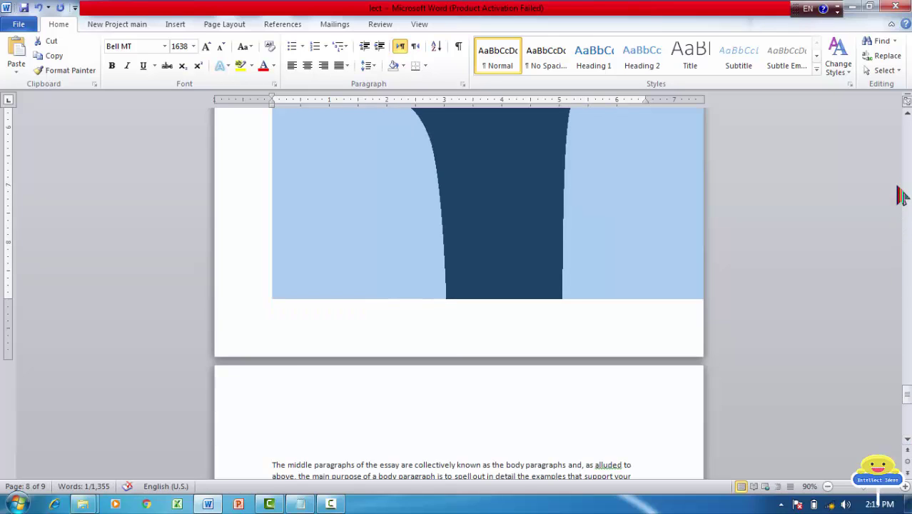
drag(907, 114, 908, 114)
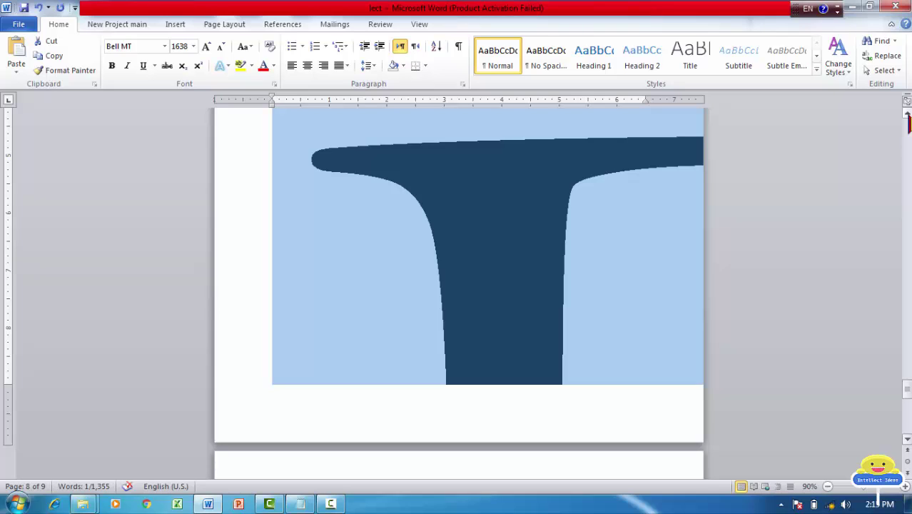
click(188, 47)
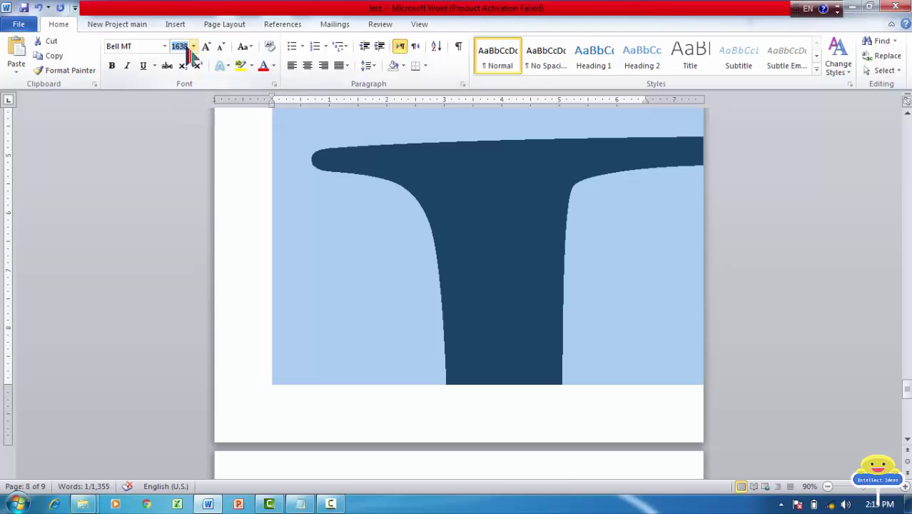
text(1)
text(6)
text(38)
key(Return)
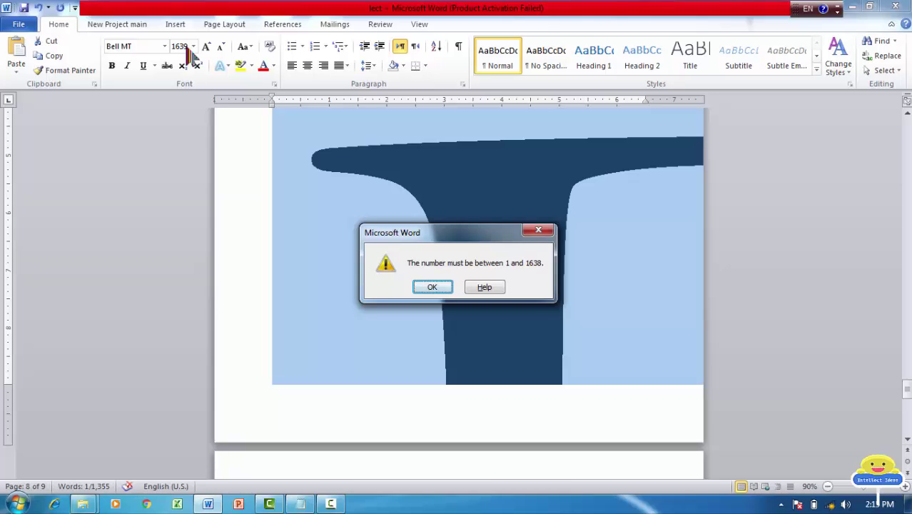
key(Return)
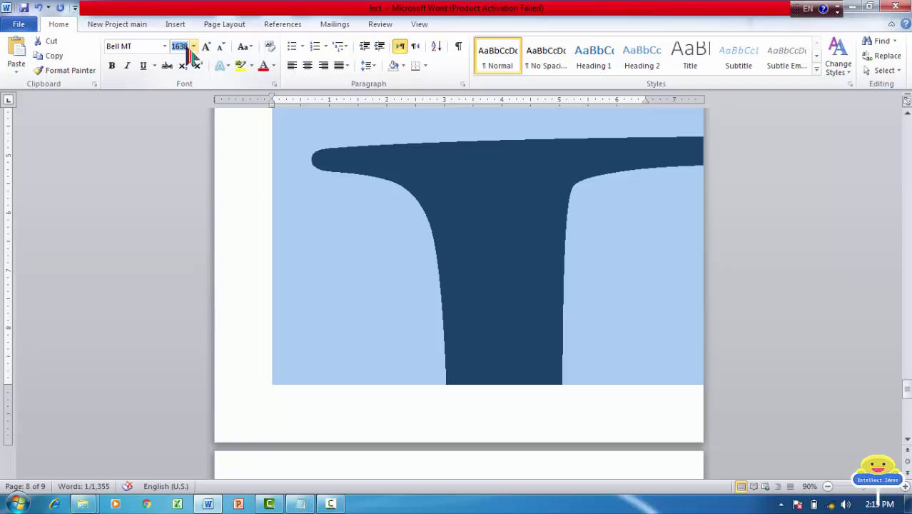
text(14)
key(Return)
Undo twice to restore the F at 72 pt, then choose 36 pt from the Font Size list
key(ctrl+z)
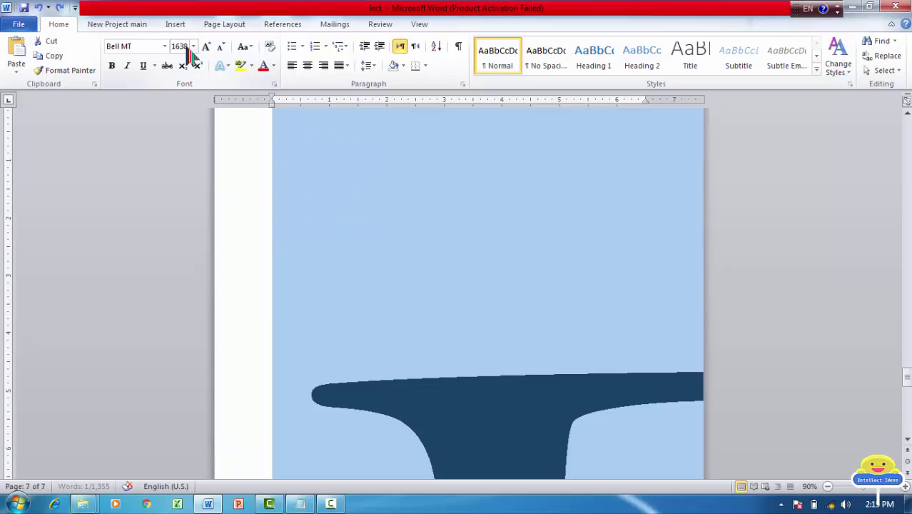
key(ctrl+z)
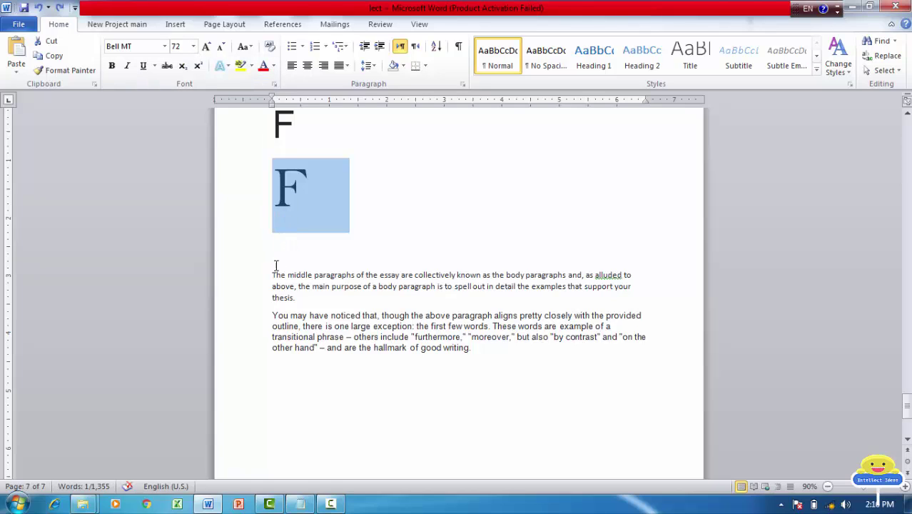
click(193, 47)
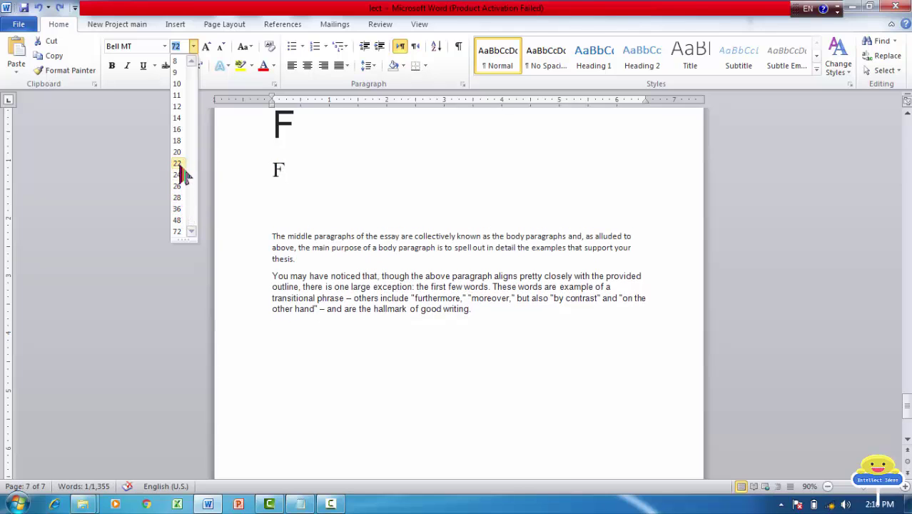
click(184, 209)
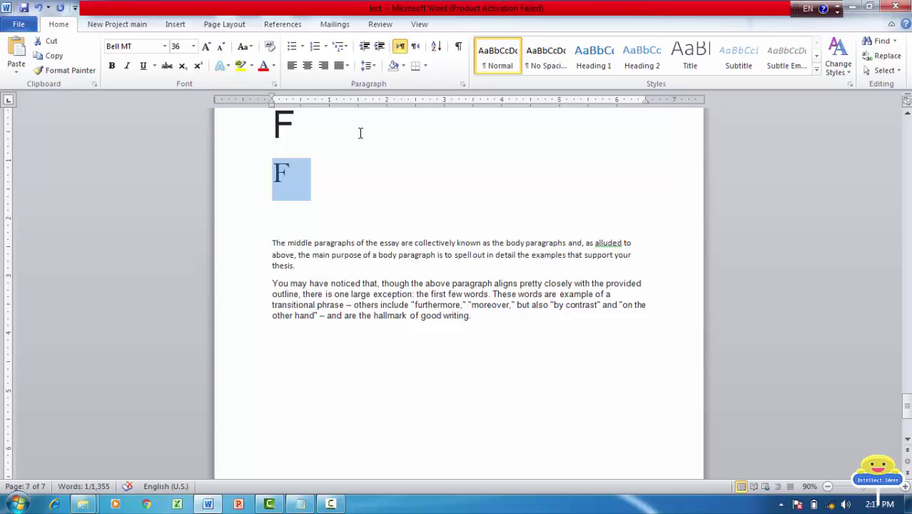
Show the ribbon KeyTips while the 36 pt Bell MT F stays selected
key(alt)
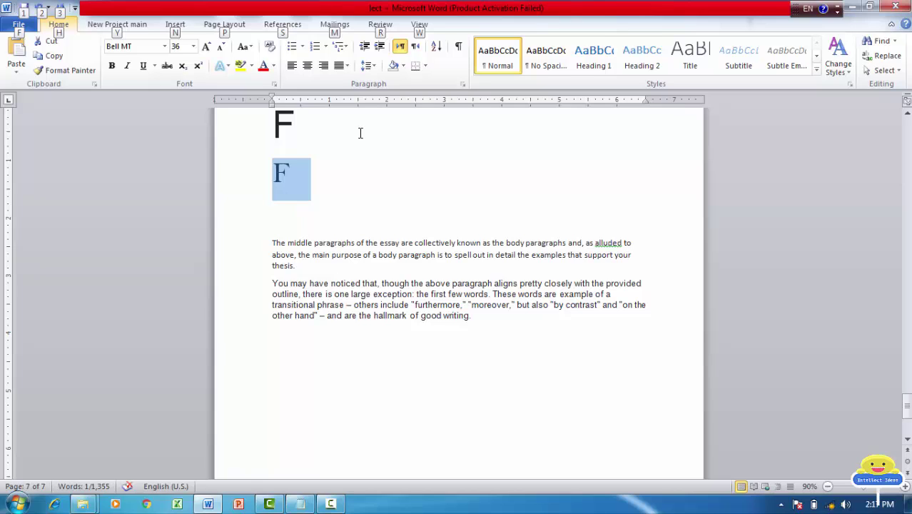
Use the KeyTips H then FS to select the Font Size box showing 36
key(h)
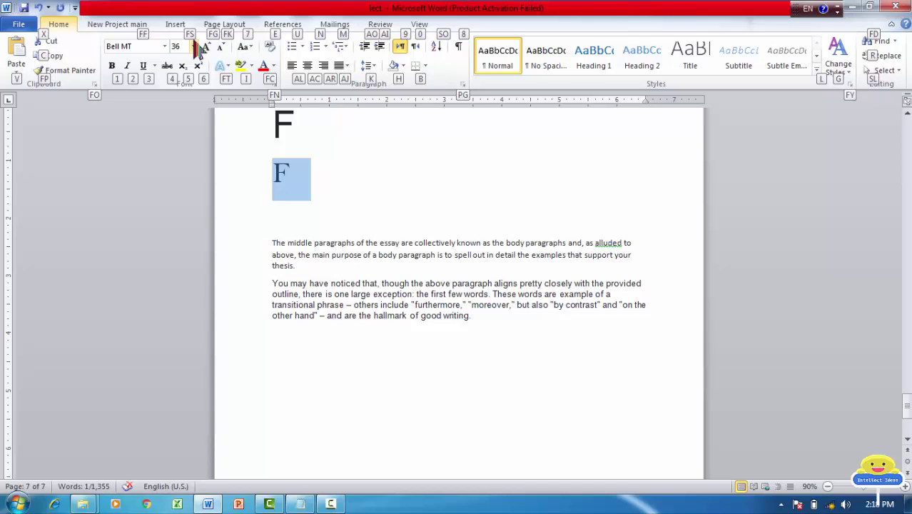
key(f)
key(s)
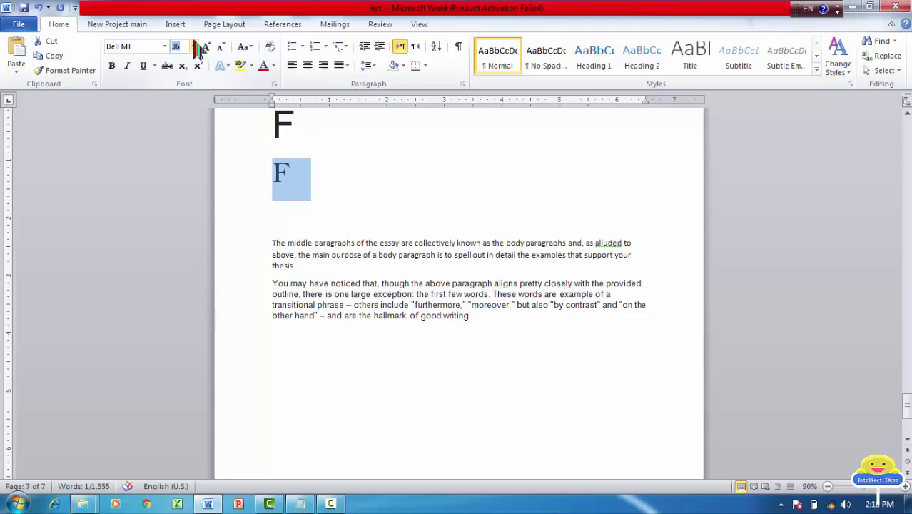
Arrow down the Font Size list from 36 to 72 and apply it to the F
click(194, 47)
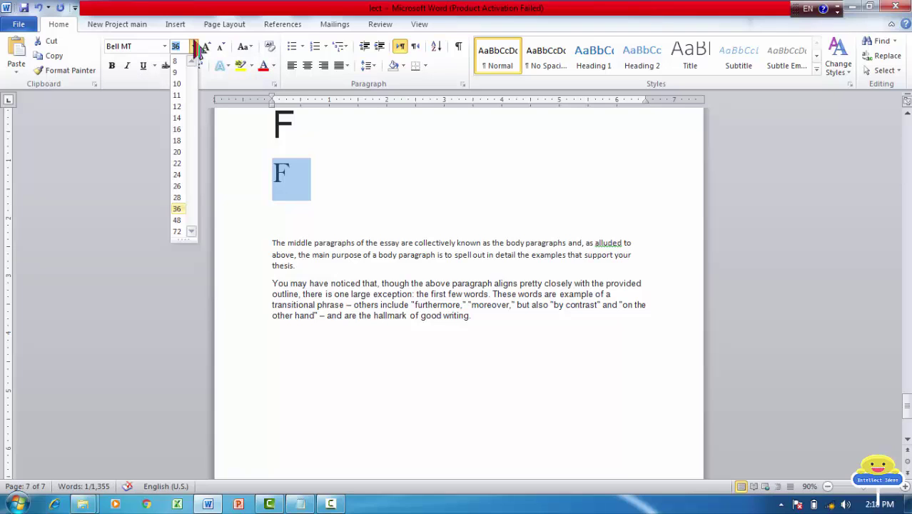
key(Down)
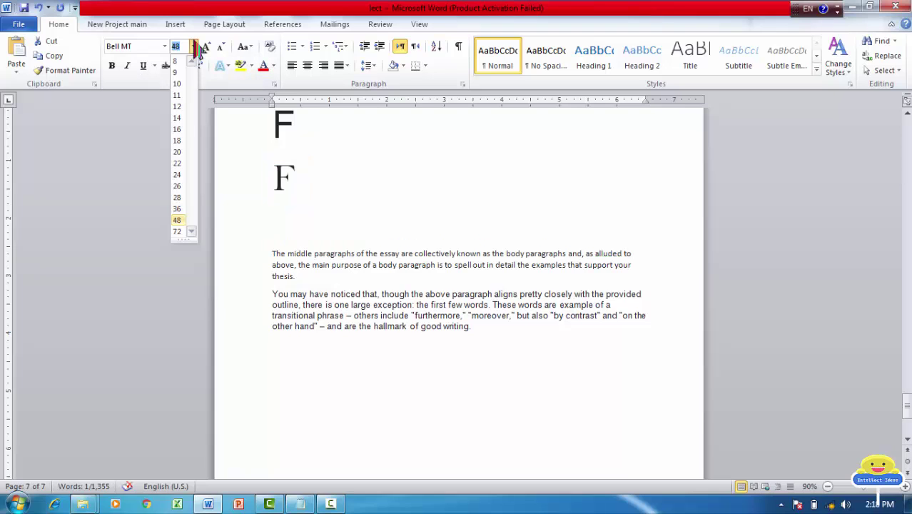
key(Down)
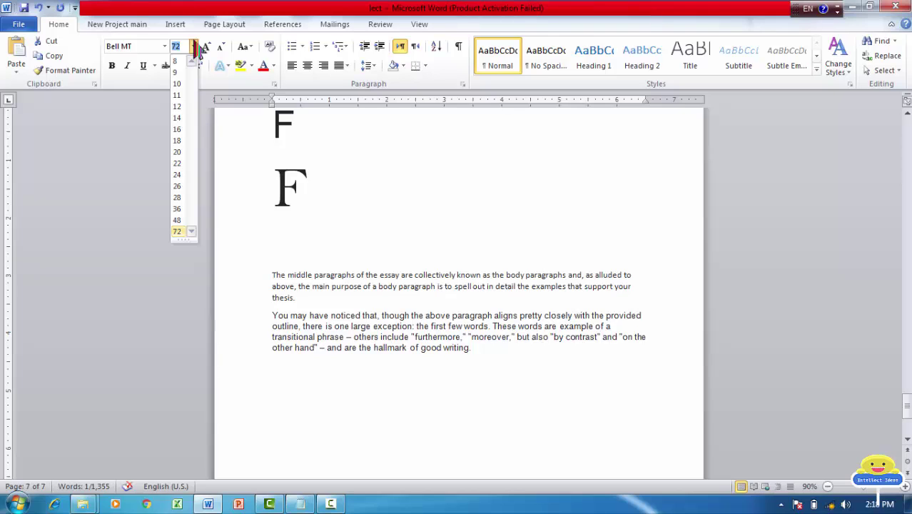
key(Return)
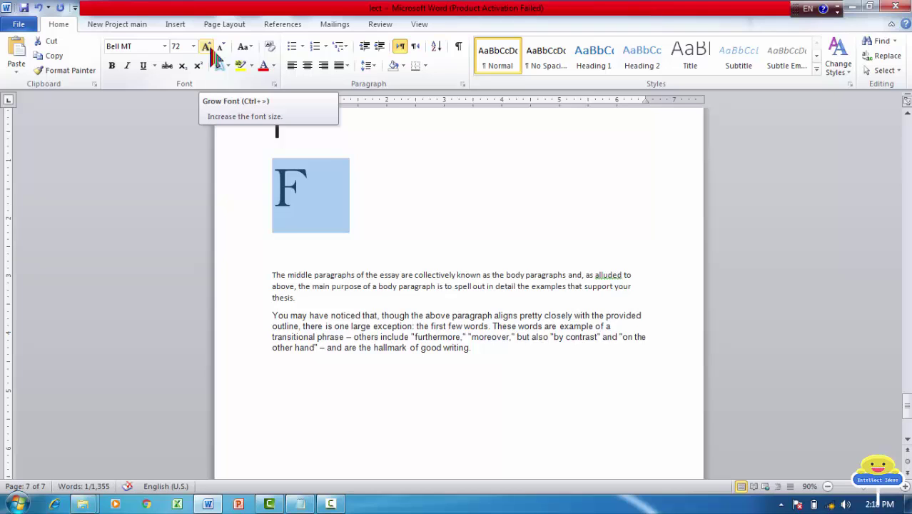
Grow the F from 72 through 80 and 90 to 100 pt, then shrink it back to 80 pt
click(212, 52)
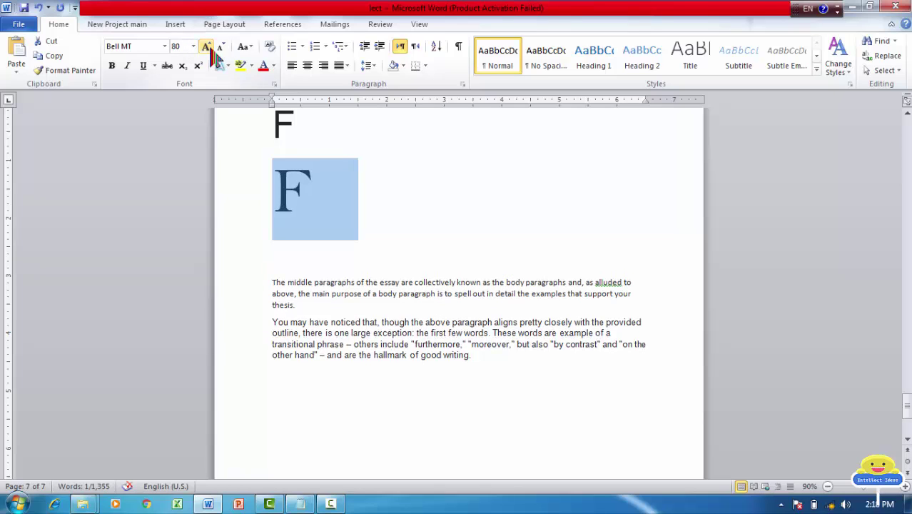
click(207, 47)
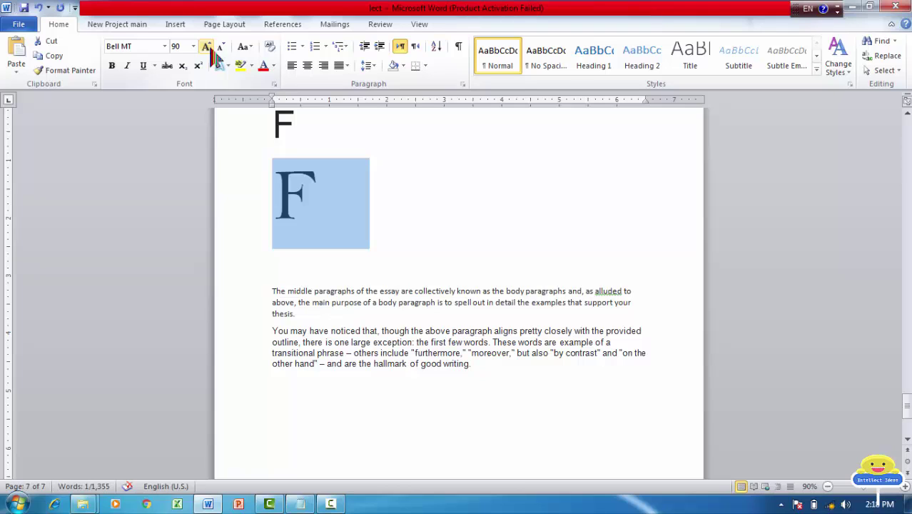
click(207, 47)
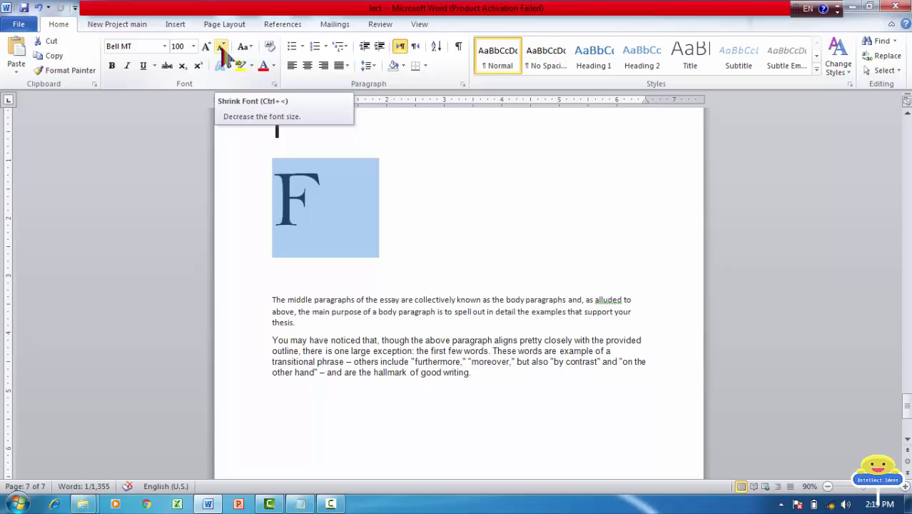
click(223, 52)
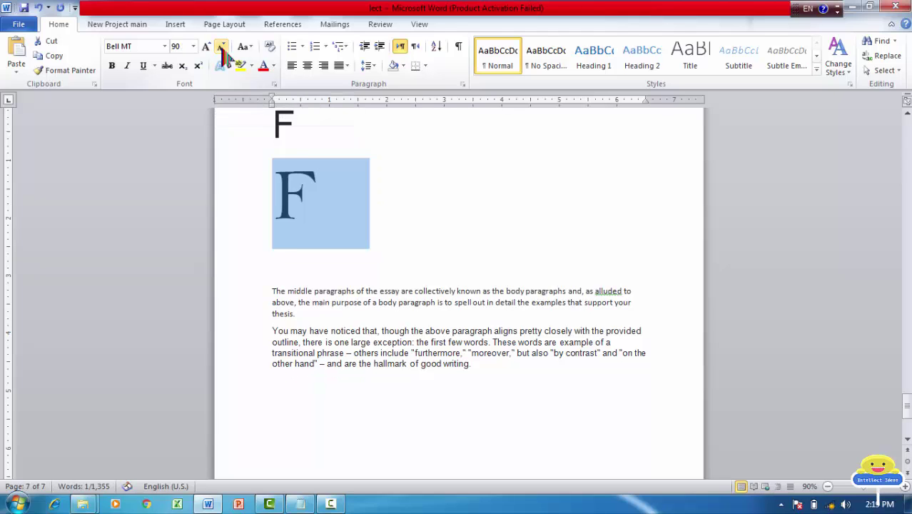
click(223, 52)
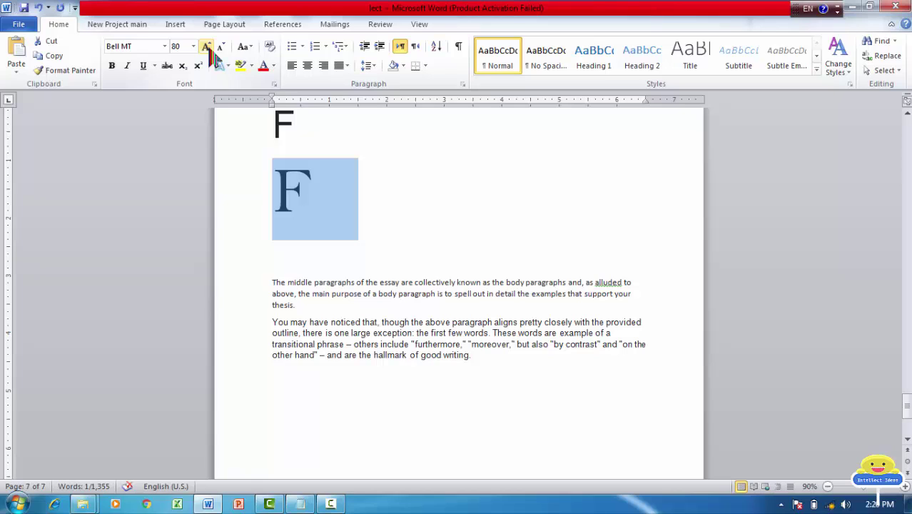
Grow the F to 140 pt, then shrink it stepwise with Ctrl+Shift+< toward 48 pt
click(206, 45)
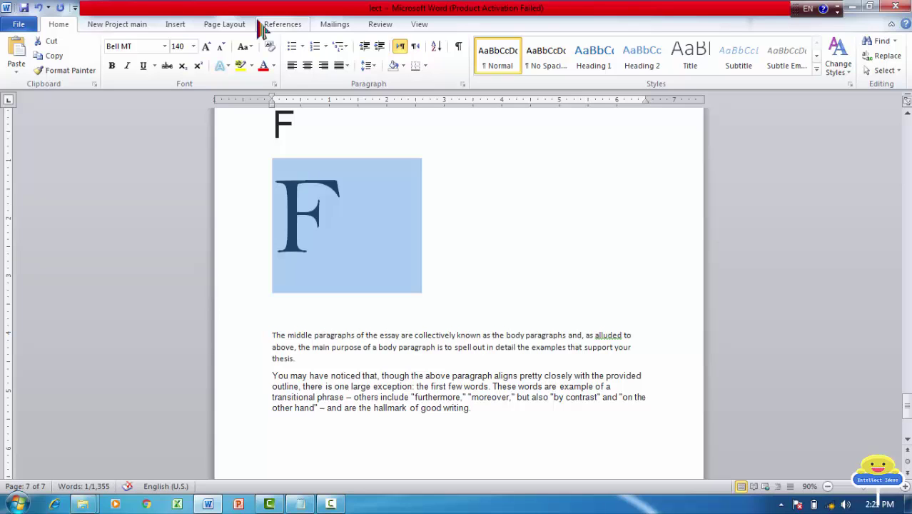
key(ctrl+shift+comma)
key(ctrl+shift+comma)
key(ctrl+shift+comma)
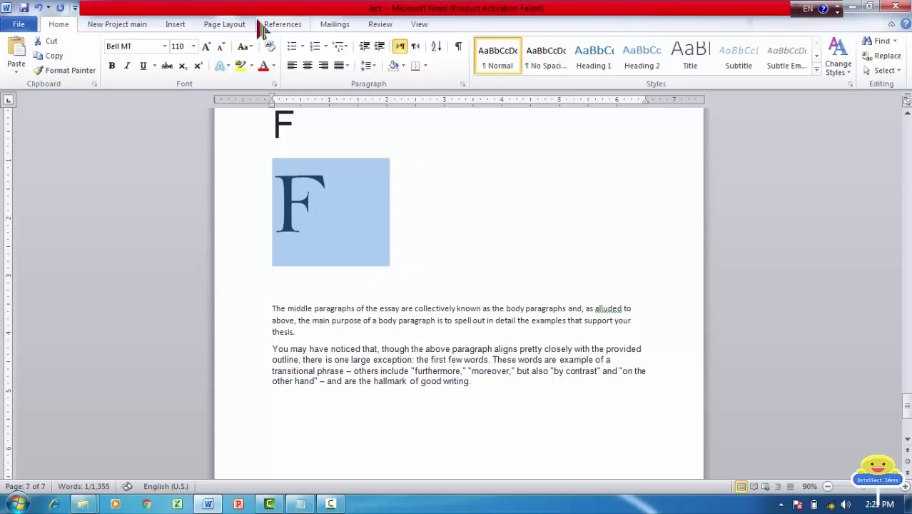
key(ctrl+shift+comma)
key(ctrl+shift+comma)
key(ctrl+shift+comma)
key(ctrl+shift+comma)
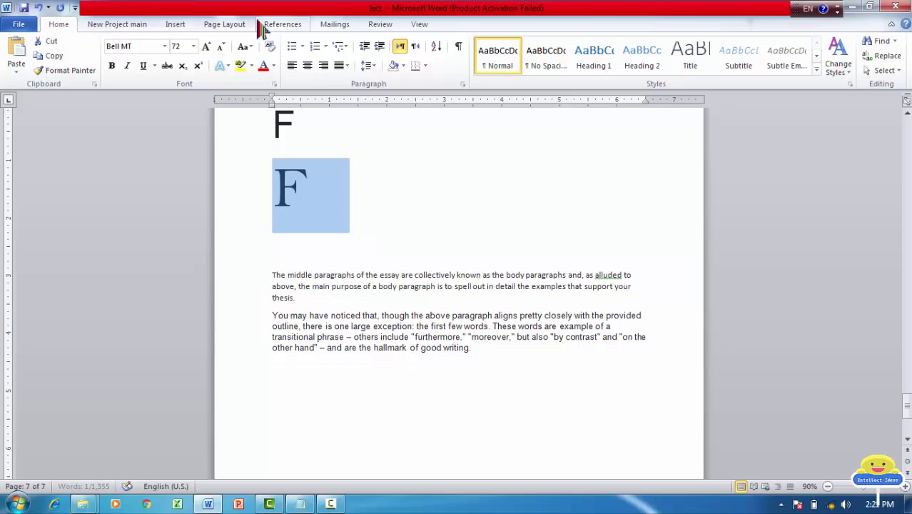
key(ctrl+shift+comma)
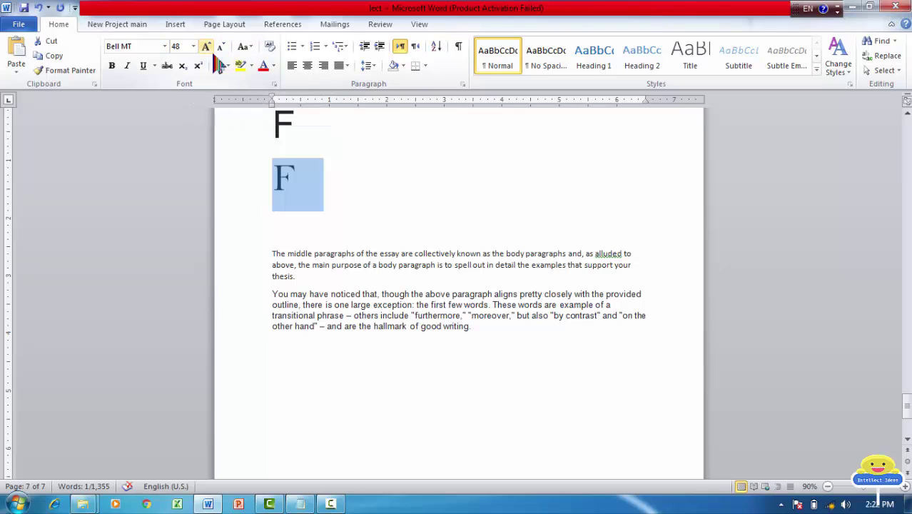
Shrink the F with Shrink Font, then with Ctrl+[ to reach 43 pt
click(222, 49)
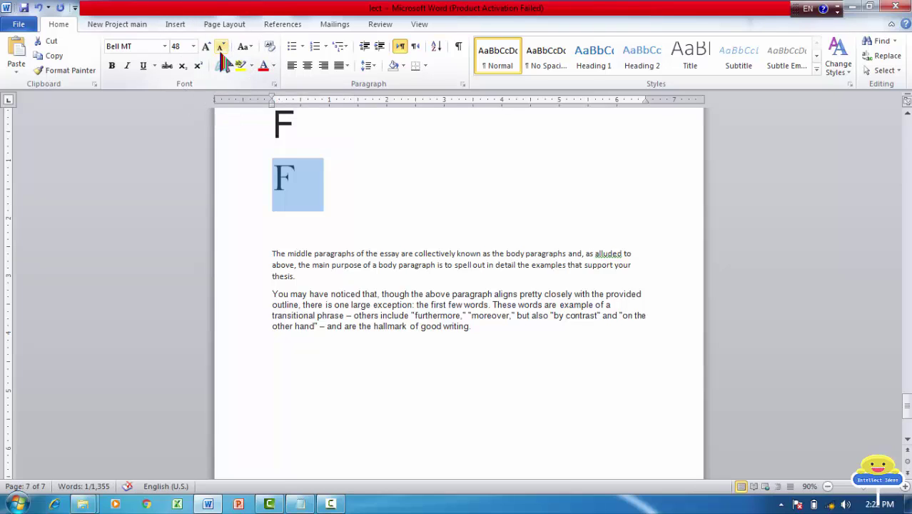
key(ctrl+bracketleft)
key(ctrl+bracketleft)
key(ctrl+bracketleft)
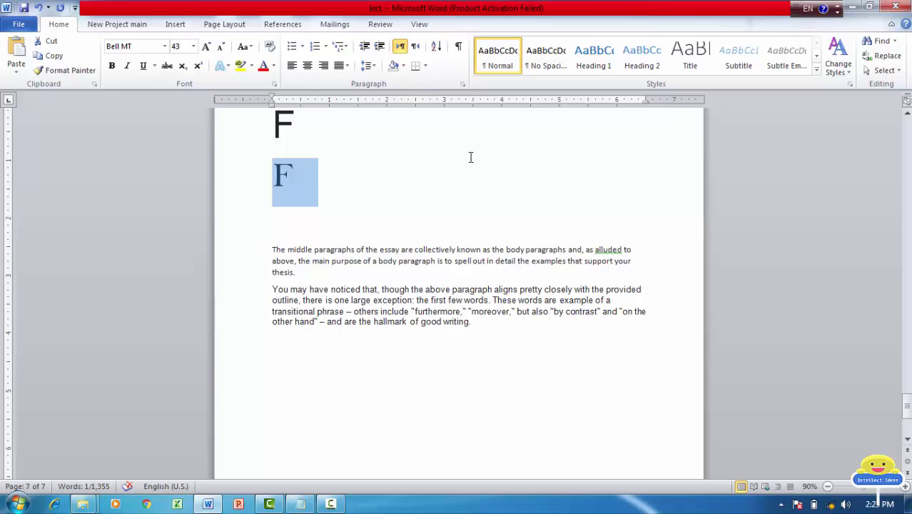
Shrink the F one point at a time with Ctrl+[, from 43 down to 26 pt
key(ctrl+bracketleft)
key(ctrl+bracketleft)
key(ctrl+bracketleft)
key(ctrl+bracketleft)
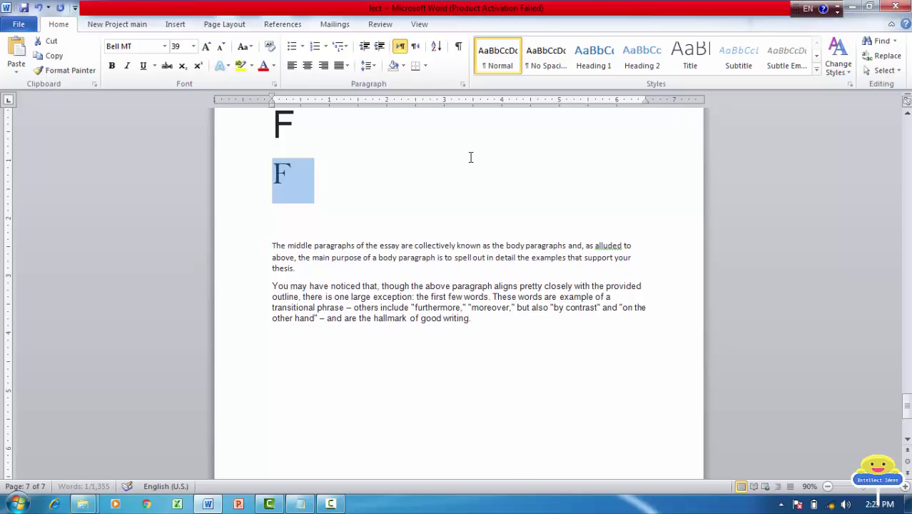
key(ctrl+bracketleft)
key(ctrl+bracketleft)
key(ctrl+bracketleft)
key(ctrl+bracketleft)
key(ctrl+bracketleft)
key(ctrl+bracketleft)
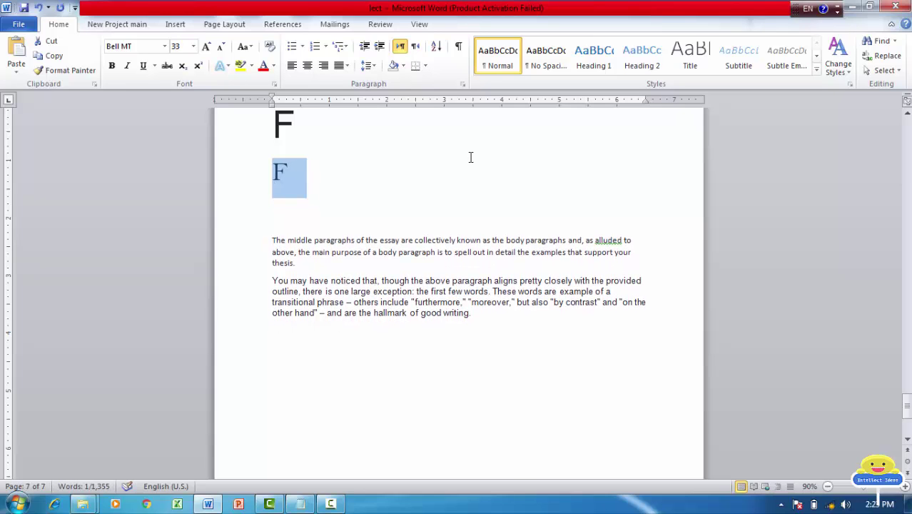
key(ctrl+bracketleft)
key(ctrl+bracketleft)
key(ctrl+bracketleft)
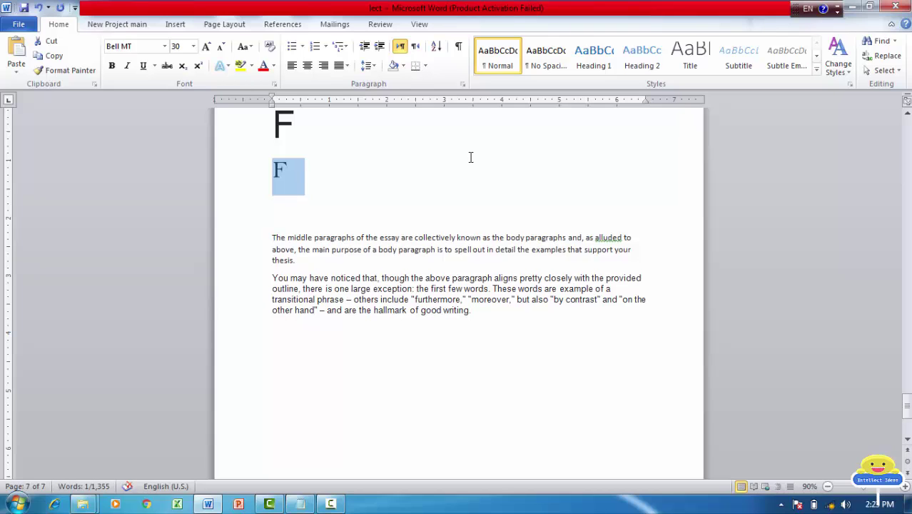
key(ctrl+bracketleft)
key(ctrl+bracketleft)
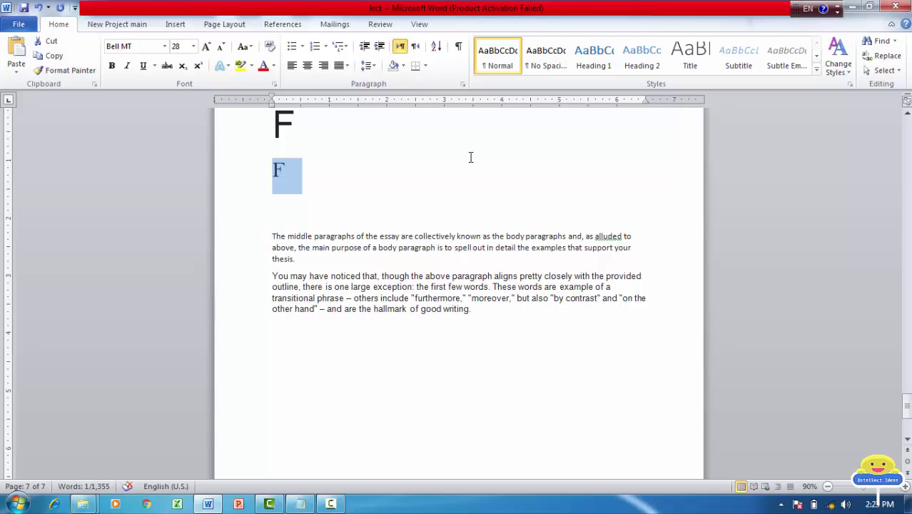
key(ctrl+bracketleft)
key(ctrl+bracketleft)
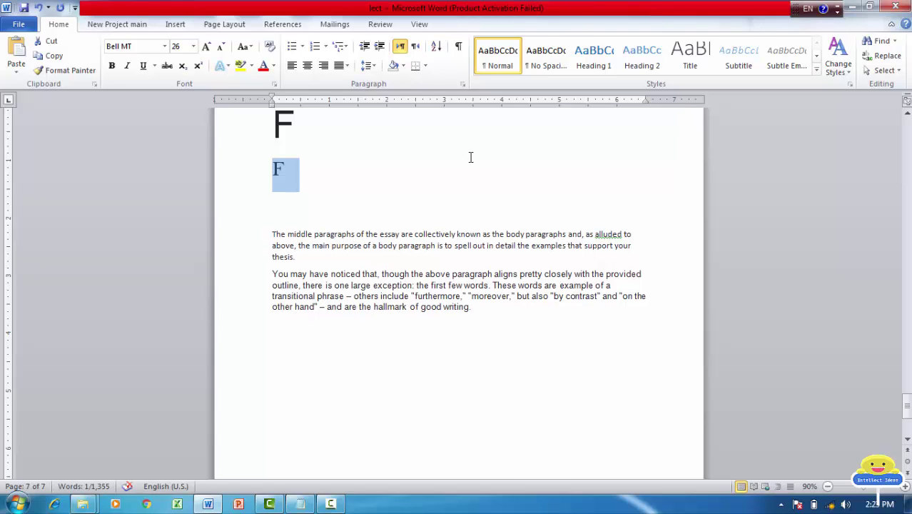
key(ctrl+bracketleft)
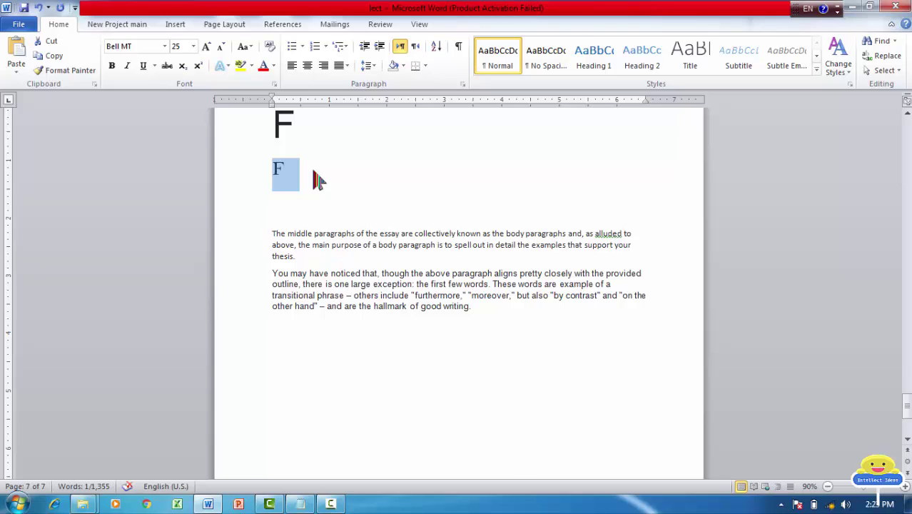
Enlarge the second Bell MT F point by point with Ctrl+] from 25 pt to about 43 pt
key(ctrl+bracketright)
key(ctrl+bracketright)
key(ctrl+bracketright)
key(ctrl+bracketright)
key(ctrl+bracketright)
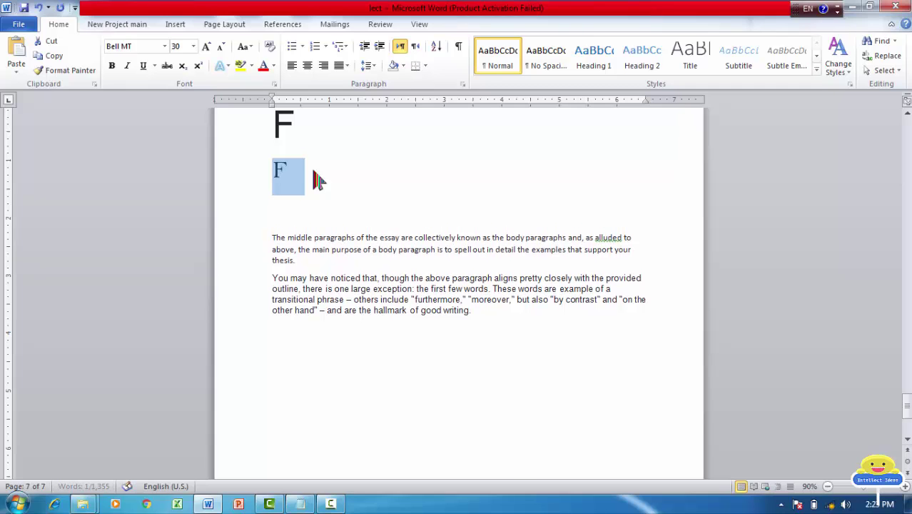
key(ctrl+bracketright)
key(ctrl+bracketright)
key(ctrl+bracketright)
key(ctrl+bracketright)
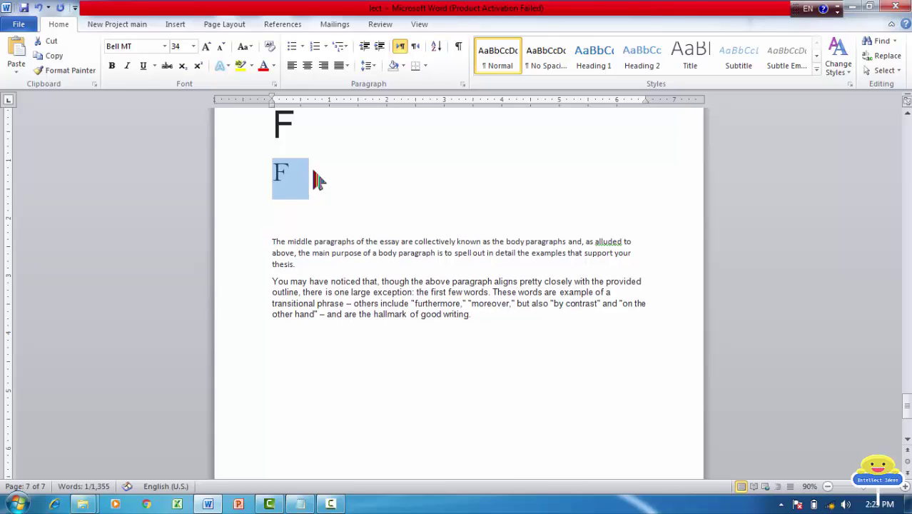
key(ctrl+bracketright)
key(ctrl+bracketright)
key(ctrl+bracketright)
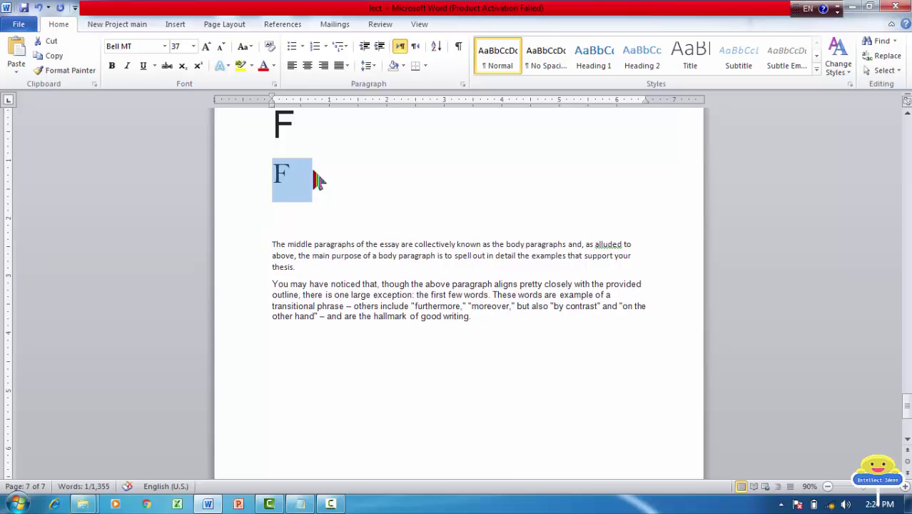
key(ctrl+bracketright)
key(ctrl+bracketright)
key(ctrl+bracketright)
key(ctrl+bracketright)
key(ctrl+bracketright)
key(ctrl+bracketright)
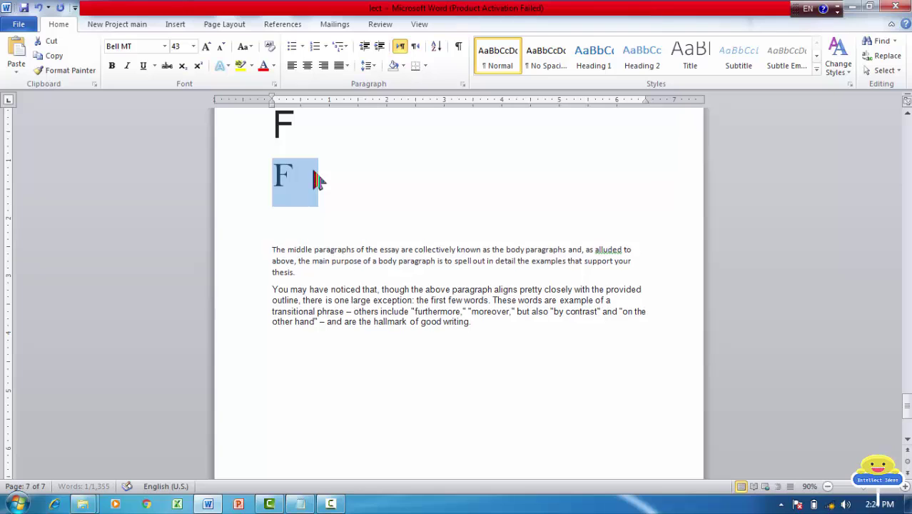
key(ctrl+bracketright)
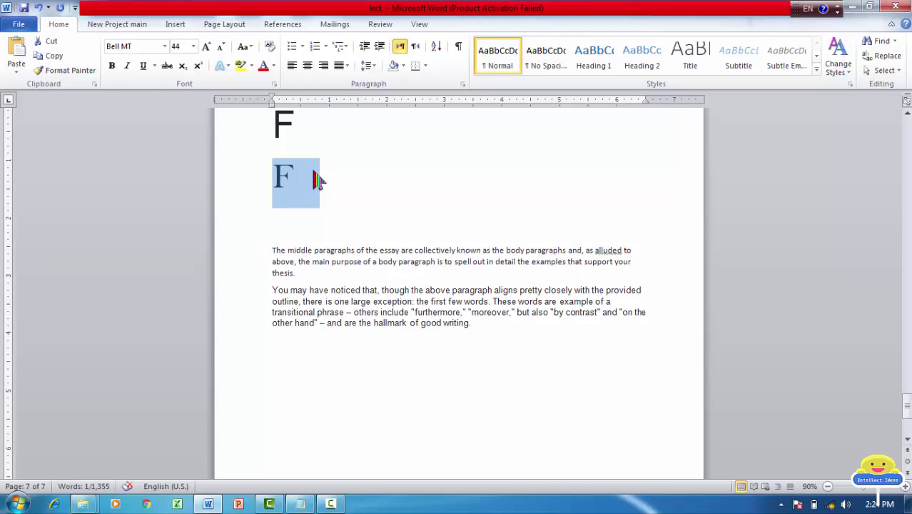